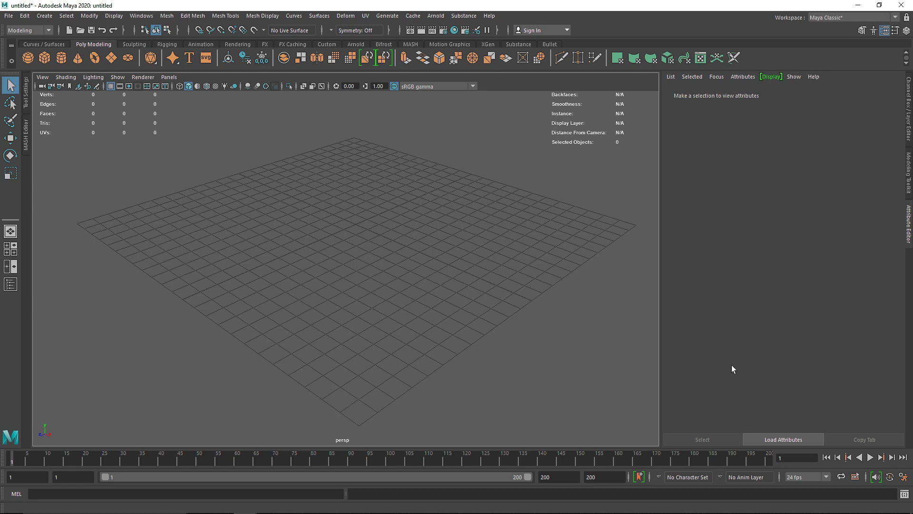
Step: Create a polygon cube at the centre of the grid
{"action": "left_click", "coordinate": [48, 58]}
{"action": "left_click_drag", "start_coordinate": [404, 267], "coordinate": [348, 249], "text": "alt"}
{"action": "scroll", "coordinate": [349, 243], "scroll_direction": "up", "scroll_amount": 3}
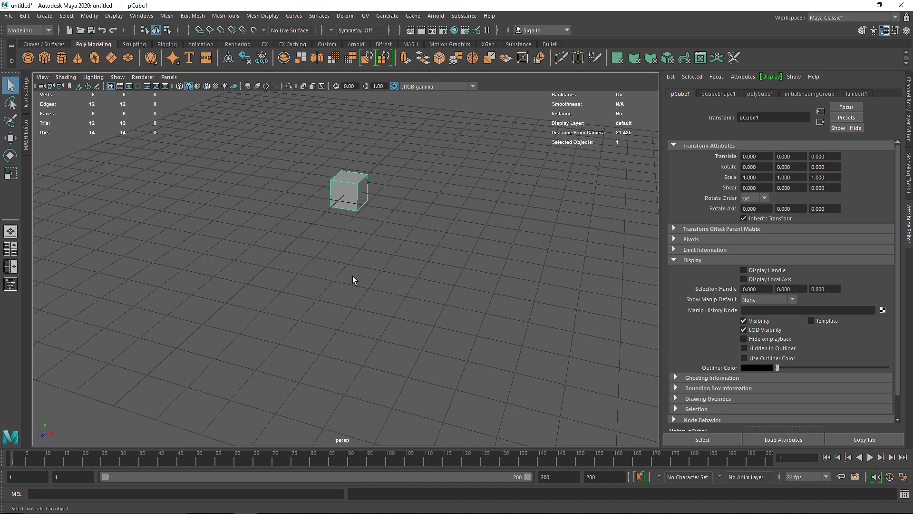
{"action": "middle_click_drag", "start_coordinate": [372, 215], "coordinate": [367, 248], "text": "alt"}
Step: Scale the cube uniformly to 5 on X, Y and Z
{"action": "key", "text": "r"}
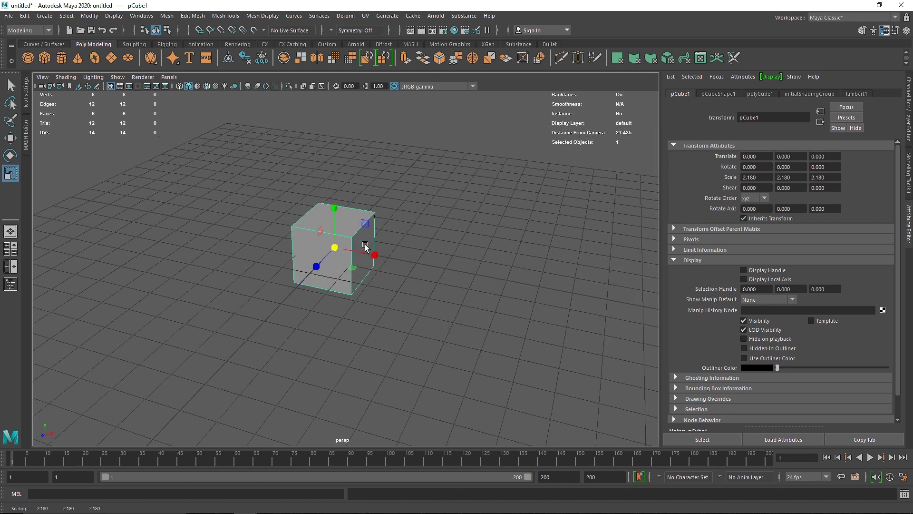
{"action": "key", "text": "ctrl+a"}
{"action": "left_click", "coordinate": [797, 201]}
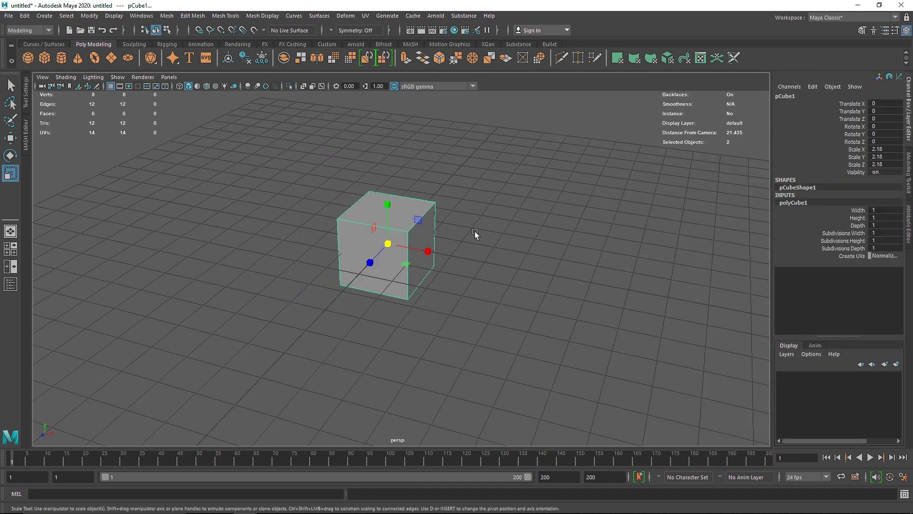
{"action": "left_click_drag", "start_coordinate": [388, 243], "coordinate": [469, 234]}
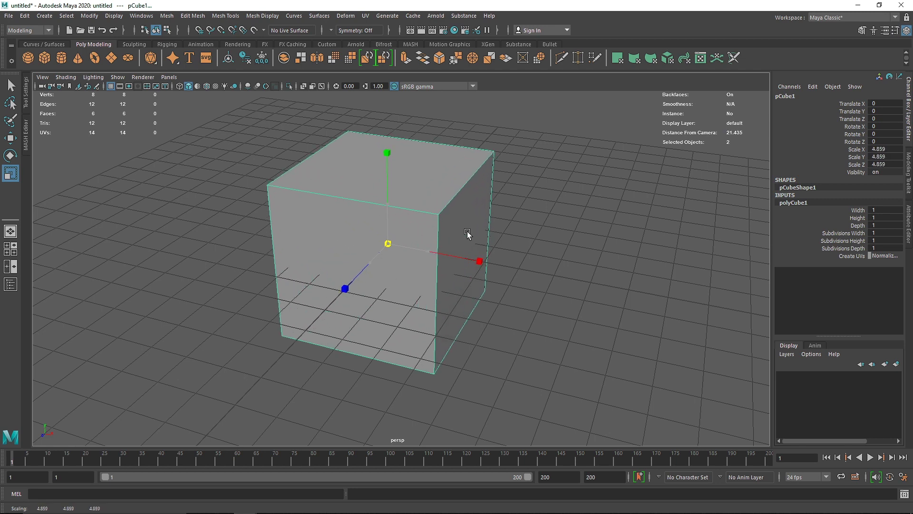
{"action": "left_click_drag", "start_coordinate": [885, 149], "coordinate": [884, 164]}
{"action": "type", "text": "5"}
{"action": "key", "text": "Return"}
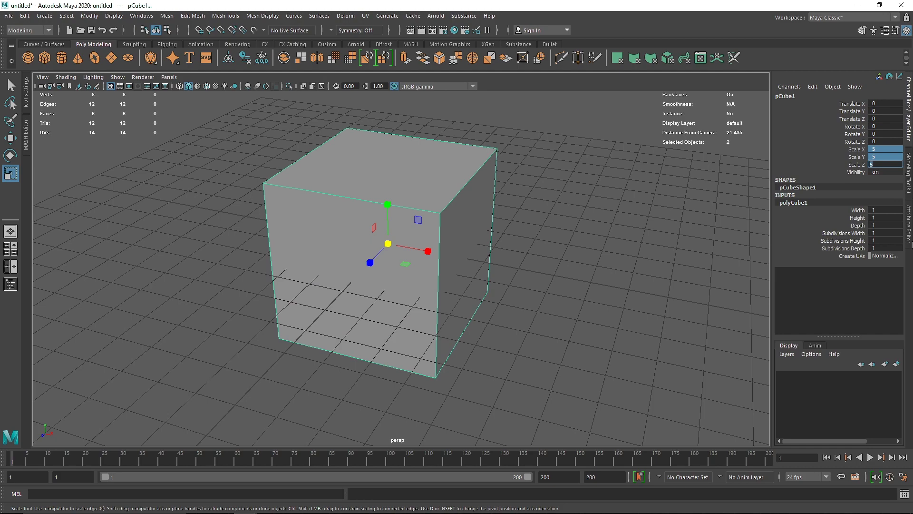
Step: Set the cube's width, height and depth subdivisions to 5
{"action": "left_click_drag", "start_coordinate": [890, 231], "coordinate": [888, 248]}
{"action": "type", "text": "5"}
{"action": "key", "text": "Return"}
{"action": "left_click", "coordinate": [640, 261]}
Step: Assign a new Arnold aiStandardSurface material to the cube
{"action": "left_click", "coordinate": [433, 220]}
{"action": "left_click_drag", "start_coordinate": [482, 232], "coordinate": [448, 248], "text": "alt"}
{"action": "right_click_drag", "start_coordinate": [443, 247], "coordinate": [444, 270], "text": "alt"}
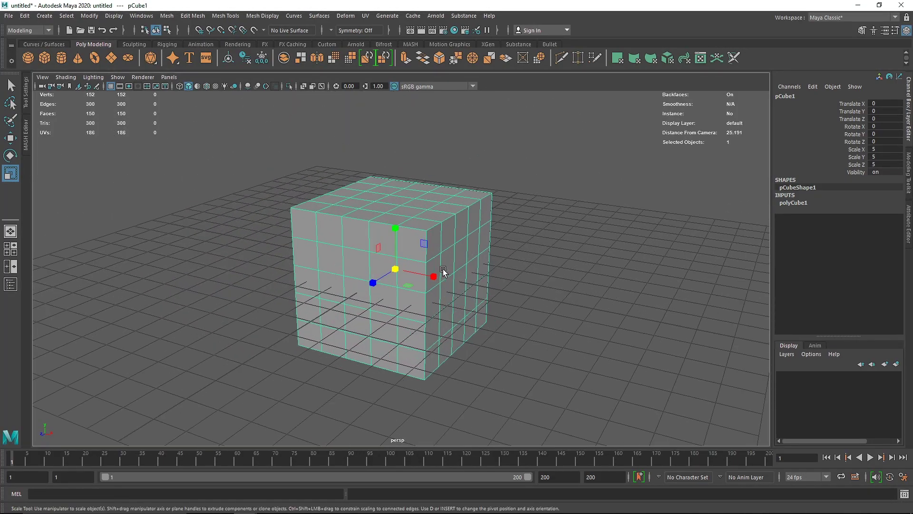
{"action": "right_click_drag", "start_coordinate": [408, 244], "coordinate": [396, 486]}
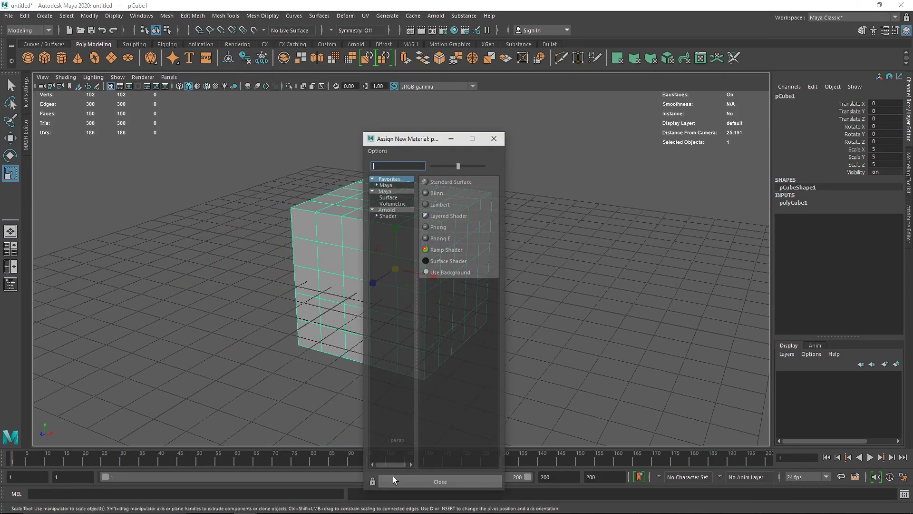
{"action": "left_click", "coordinate": [394, 216]}
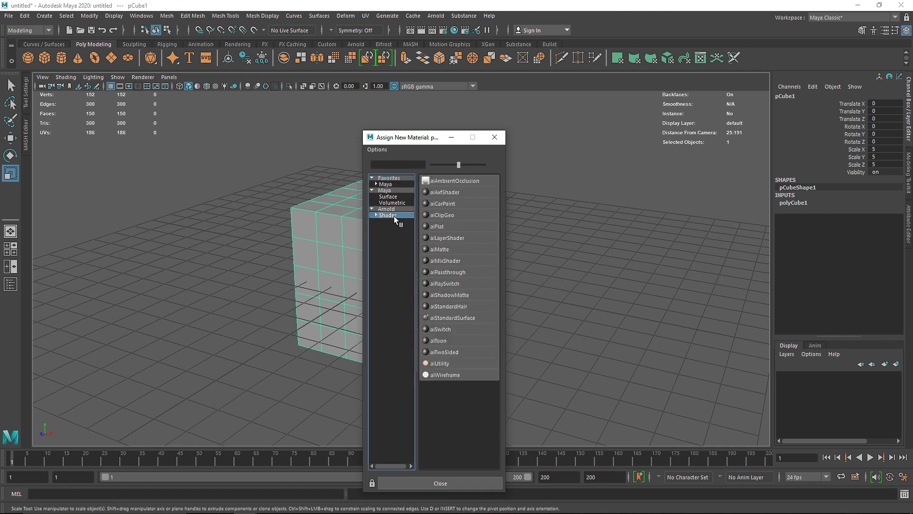
{"action": "left_click", "coordinate": [464, 317]}
Step: Rename the cube's new material to Bulge
{"action": "left_click", "coordinate": [812, 94]}
{"action": "double_click", "coordinate": [796, 116]}
{"action": "type", "text": "Bulge"}
{"action": "key", "text": "Return"}
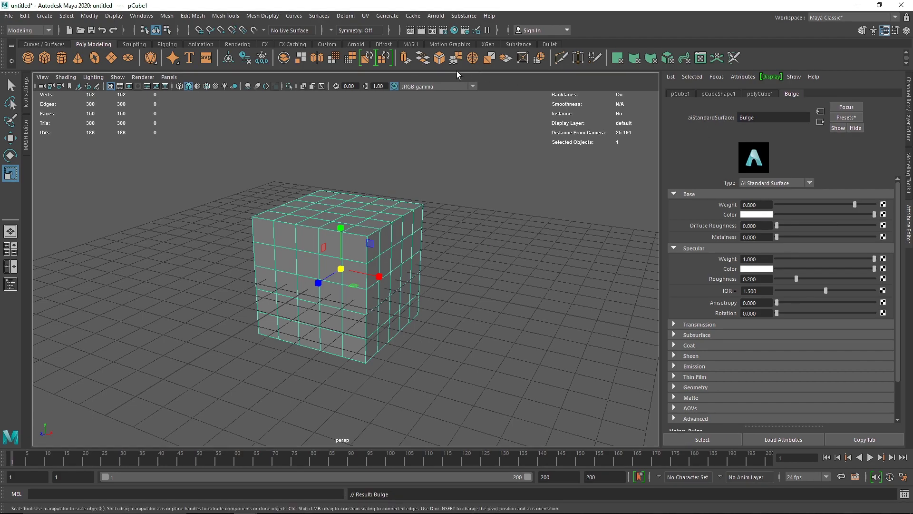
Step: Open Hypershade and graph the network of the Bulge material
{"action": "left_click_drag", "start_coordinate": [278, 184], "coordinate": [406, 305], "text": "alt"}
{"action": "left_click", "coordinate": [454, 30]}
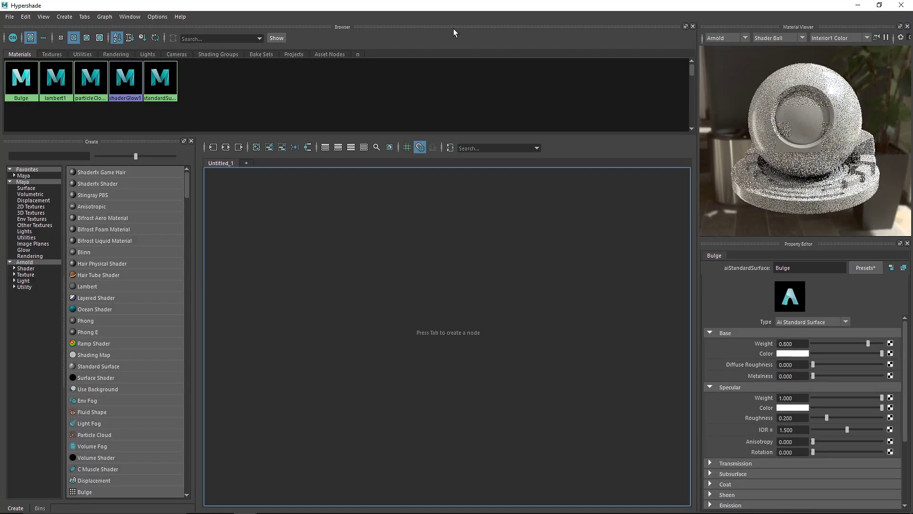
{"action": "right_click_drag", "start_coordinate": [85, 84], "coordinate": [84, 110]}
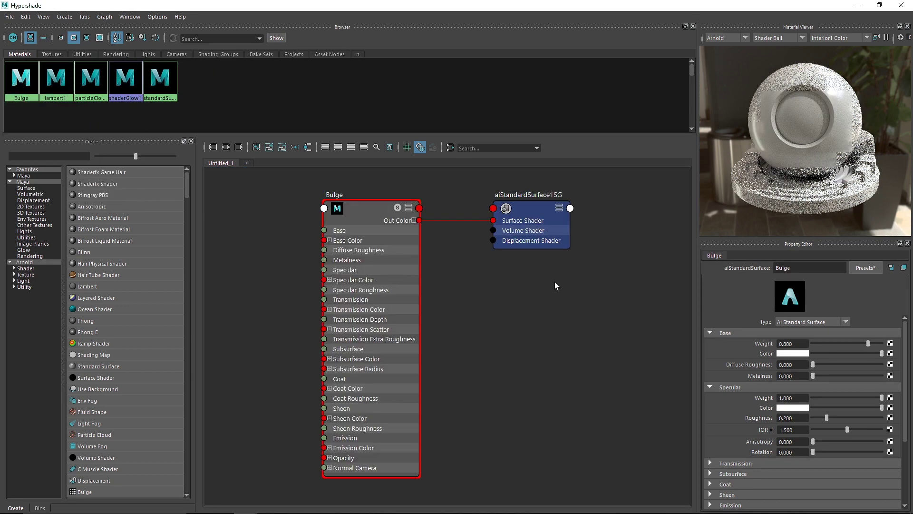
Step: Collapse the Bulge material node to its outputs and arrange the shading group node below and beside it
{"action": "left_click_drag", "start_coordinate": [526, 225], "coordinate": [540, 311]}
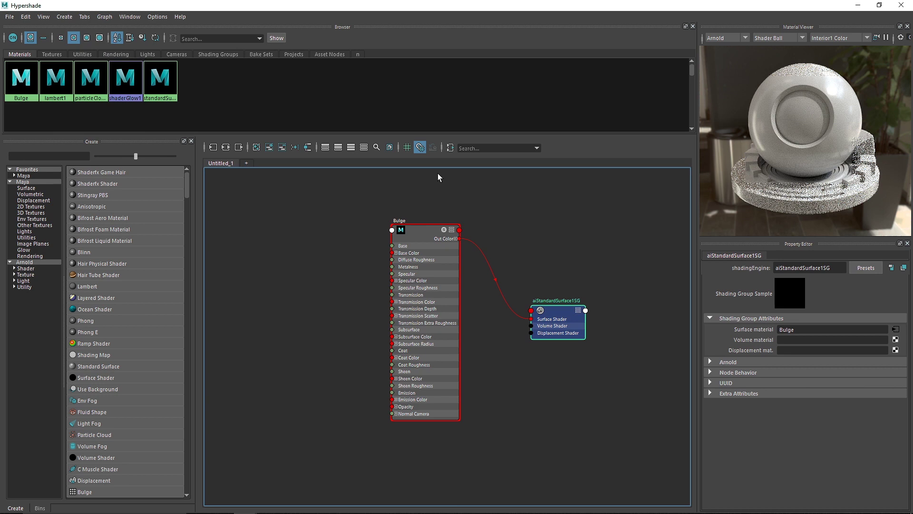
{"action": "left_click", "coordinate": [443, 232]}
{"action": "left_click", "coordinate": [445, 218]}
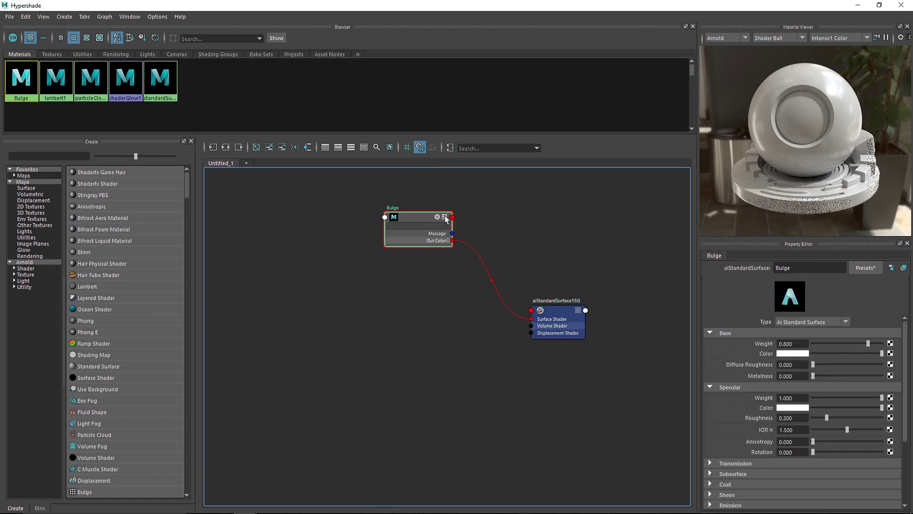
{"action": "scroll", "coordinate": [455, 316], "scroll_direction": "up", "scroll_amount": 3}
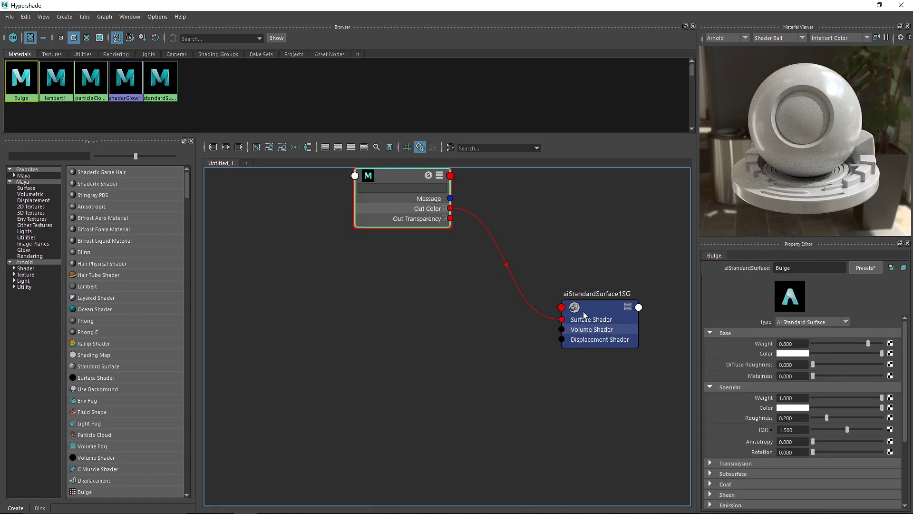
{"action": "left_click_drag", "start_coordinate": [583, 312], "coordinate": [563, 270]}
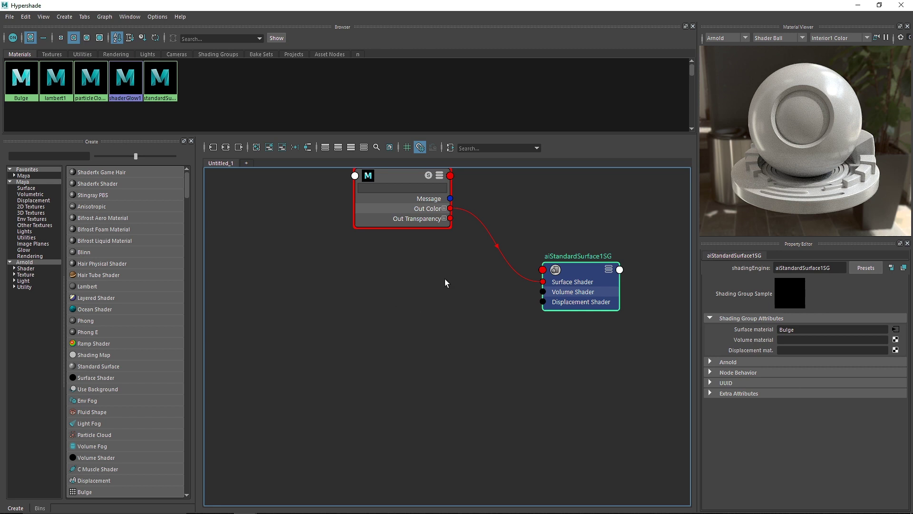
{"action": "middle_click_drag", "start_coordinate": [535, 188], "coordinate": [504, 231], "text": "alt"}
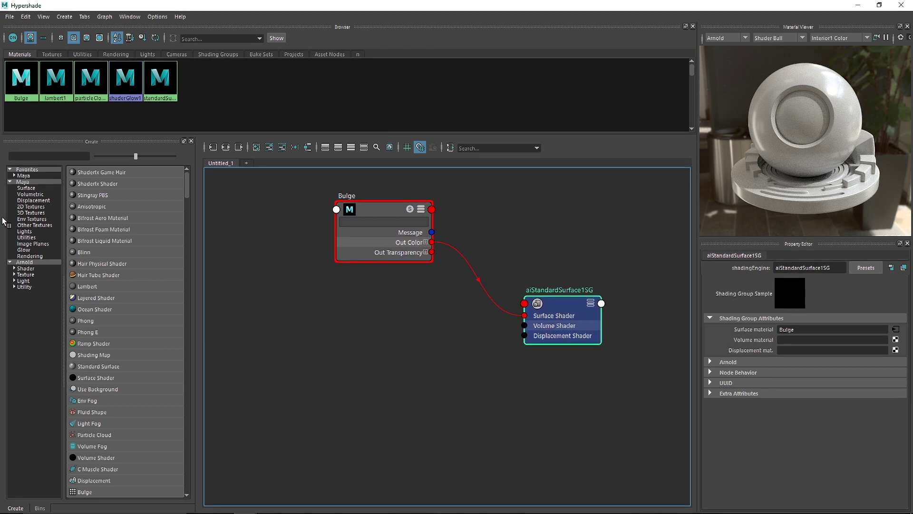
Step: Create a Maya Bulge texture and place it with its 2D placement node below the Bulge material
{"action": "left_click", "coordinate": [23, 181]}
{"action": "scroll", "coordinate": [114, 257], "scroll_direction": "down", "scroll_amount": 3}
{"action": "scroll", "coordinate": [109, 285], "scroll_direction": "down", "scroll_amount": 2}
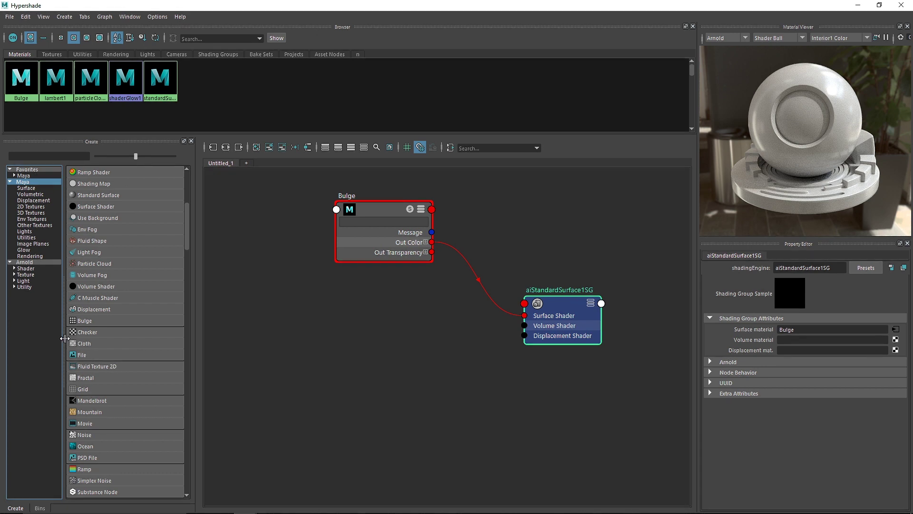
{"action": "left_click", "coordinate": [87, 321]}
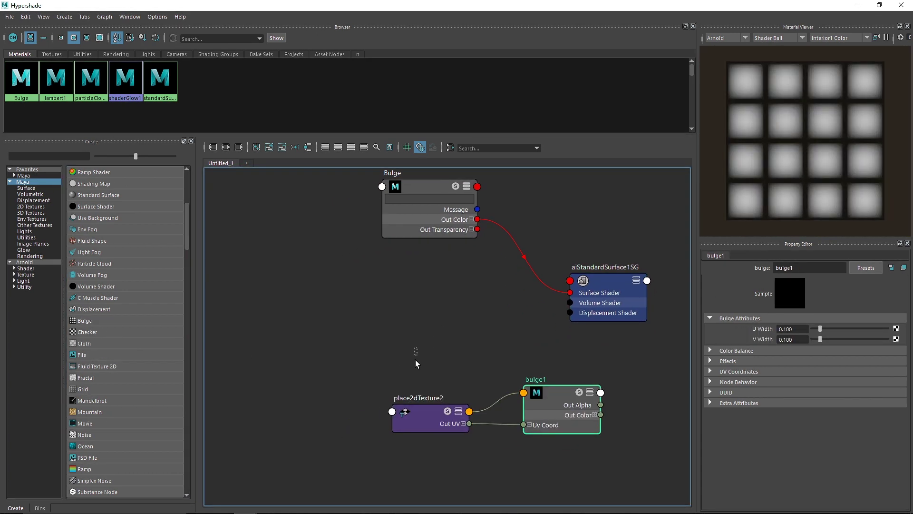
{"action": "left_click", "coordinate": [418, 425], "text": "shift"}
{"action": "left_click_drag", "start_coordinate": [550, 398], "coordinate": [364, 353]}
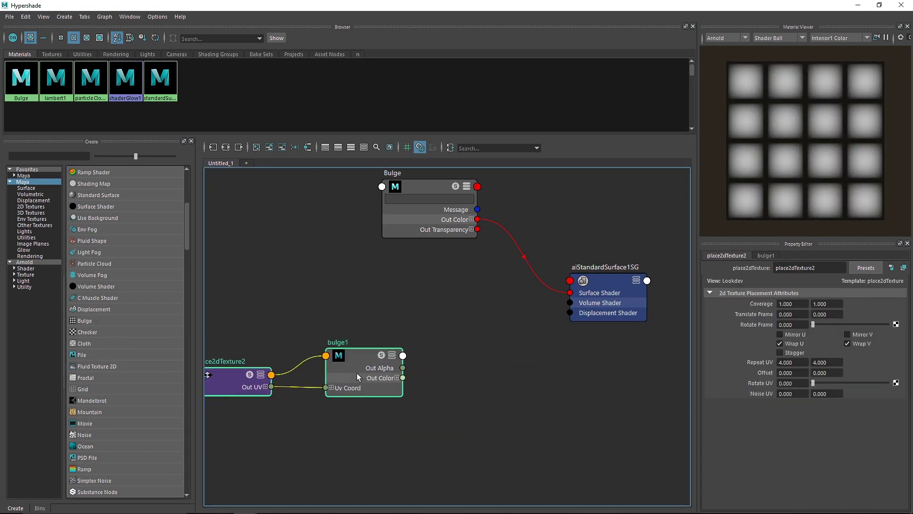
{"action": "left_click", "coordinate": [404, 318]}
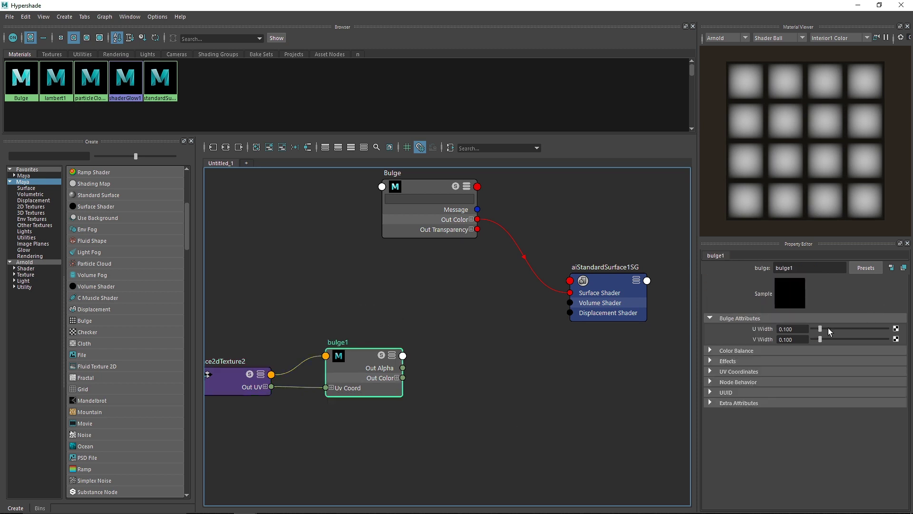
Step: Try larger U and V widths on the bulge texture and set both back to 0.1
{"action": "left_click_drag", "start_coordinate": [821, 327], "coordinate": [850, 327]}
{"action": "left_click_drag", "start_coordinate": [820, 339], "coordinate": [840, 339]}
{"action": "double_click", "coordinate": [791, 329]}
{"action": "type", "text": "0.1"}
{"action": "double_click", "coordinate": [781, 339]}
{"action": "type", "text": ".1"}
{"action": "key", "text": "Return"}
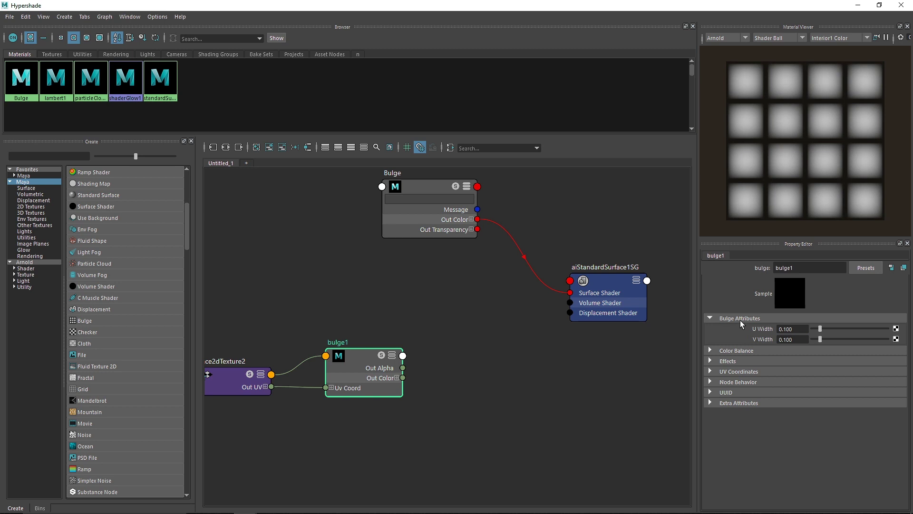
Step: Examine the Color Balance attributes of the bulge texture
{"action": "left_click", "coordinate": [745, 351]}
{"action": "left_click_drag", "start_coordinate": [850, 360], "coordinate": [761, 379]}
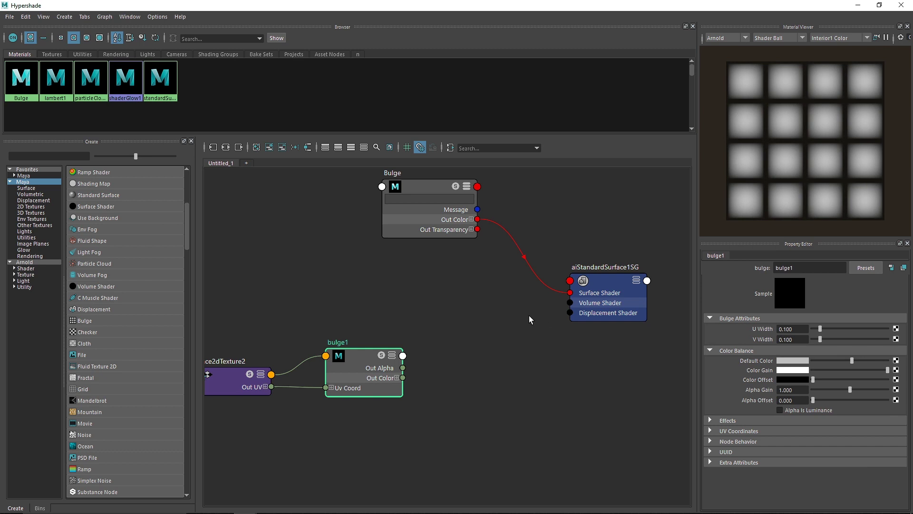
{"action": "left_click", "coordinate": [730, 352]}
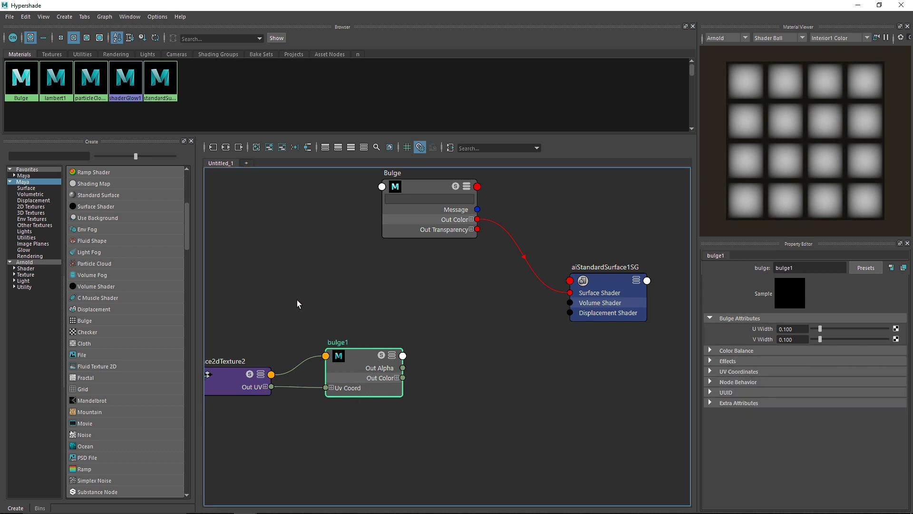
Step: Add an aiColorCorrect node and place it between the bulge texture and the shading group
{"action": "key", "text": "Tab"}
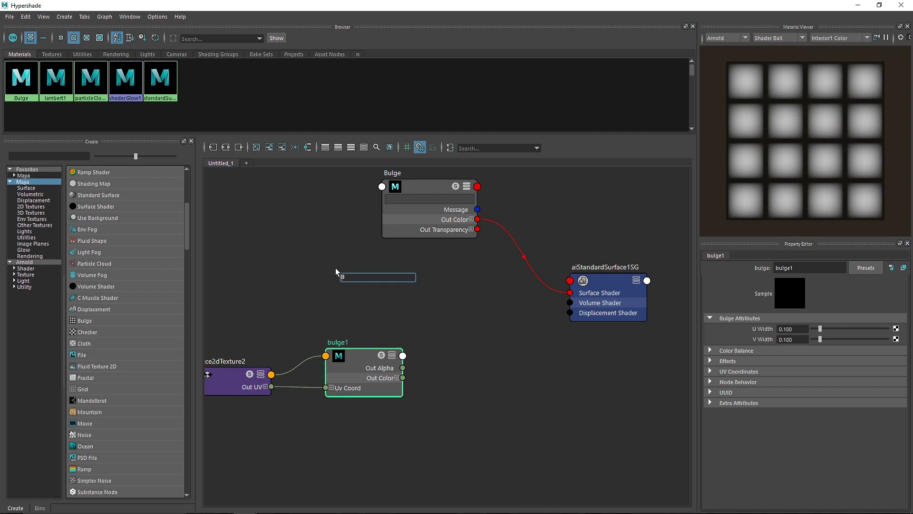
{"action": "type", "text": "color"}
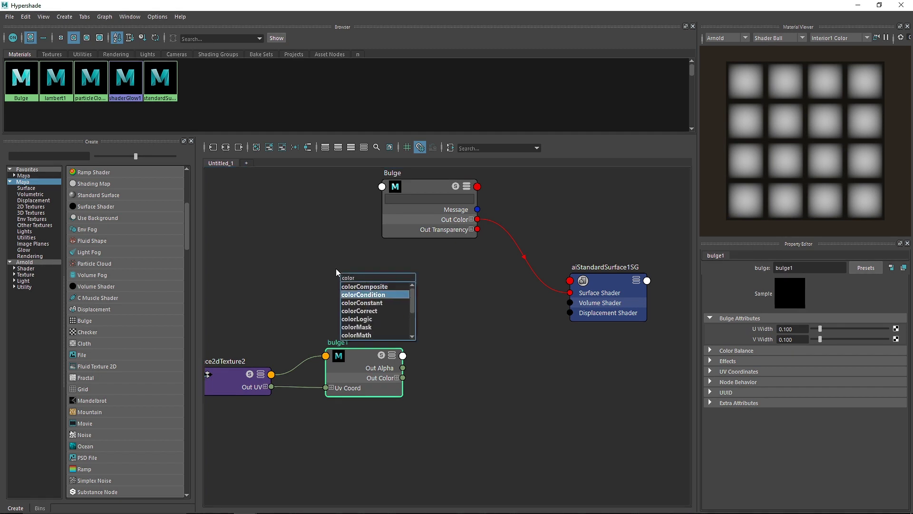
{"action": "scroll", "coordinate": [347, 318], "scroll_direction": "down", "scroll_amount": 3}
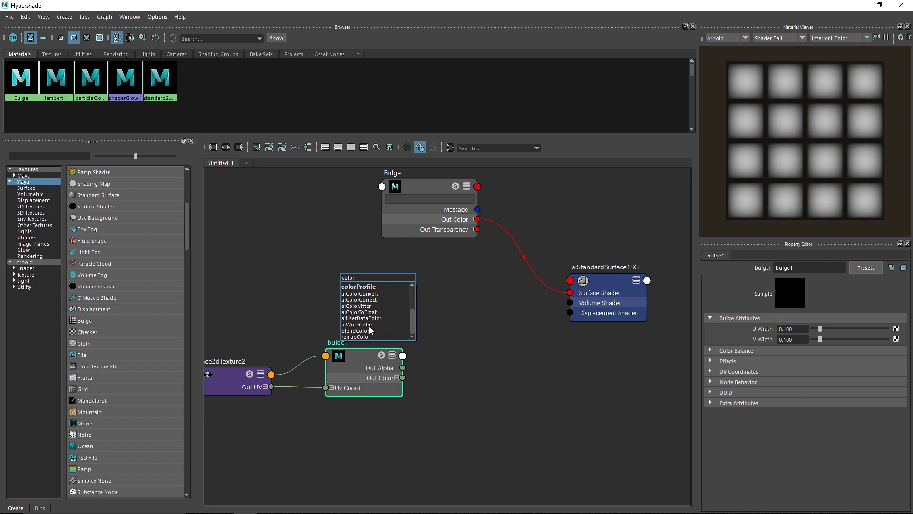
{"action": "left_click", "coordinate": [371, 301]}
{"action": "left_click_drag", "start_coordinate": [381, 281], "coordinate": [478, 338]}
Step: Search the Arnold node library for "color" to locate the colour correction node
{"action": "left_click", "coordinate": [30, 262]}
{"action": "left_click", "coordinate": [29, 155]}
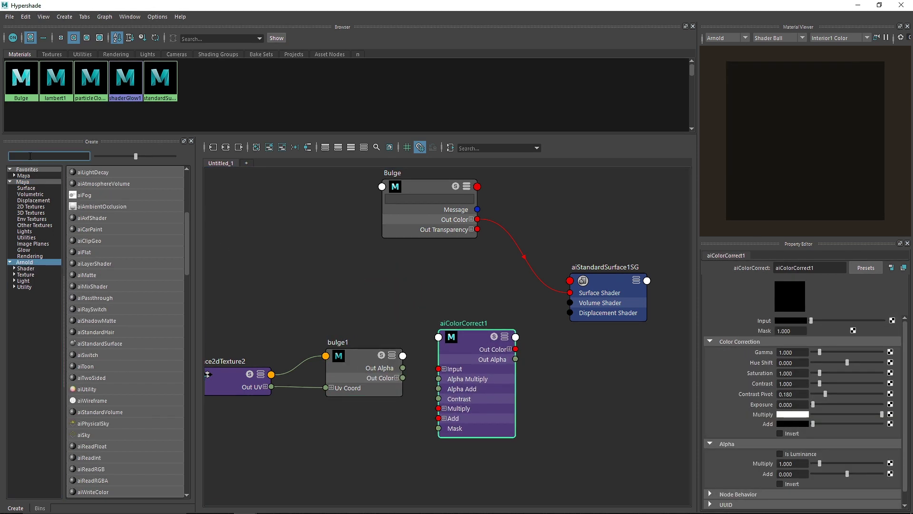
{"action": "type", "text": "color"}
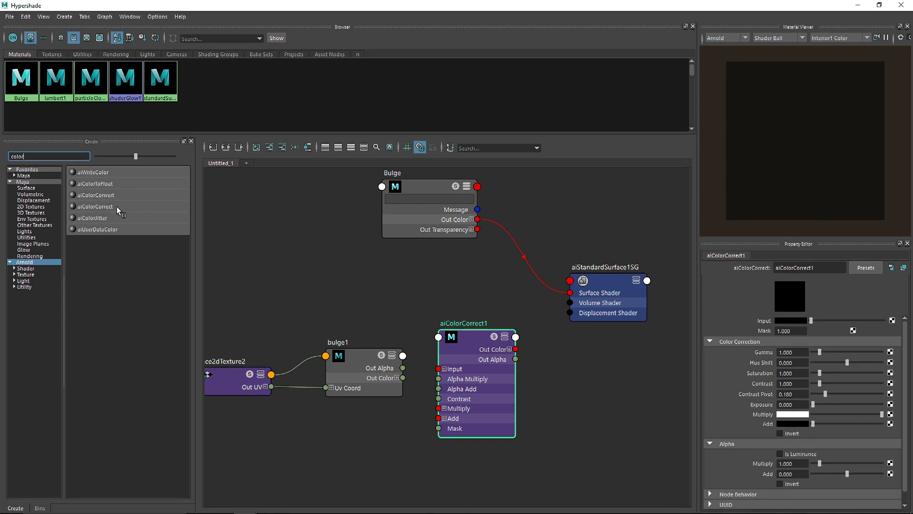
Step: Connect the bulge texture's Out Color to the aiColorCorrect Input and raise gamma to about 1.6 and contrast to about 4.6
{"action": "left_click_drag", "start_coordinate": [403, 378], "coordinate": [439, 369]}
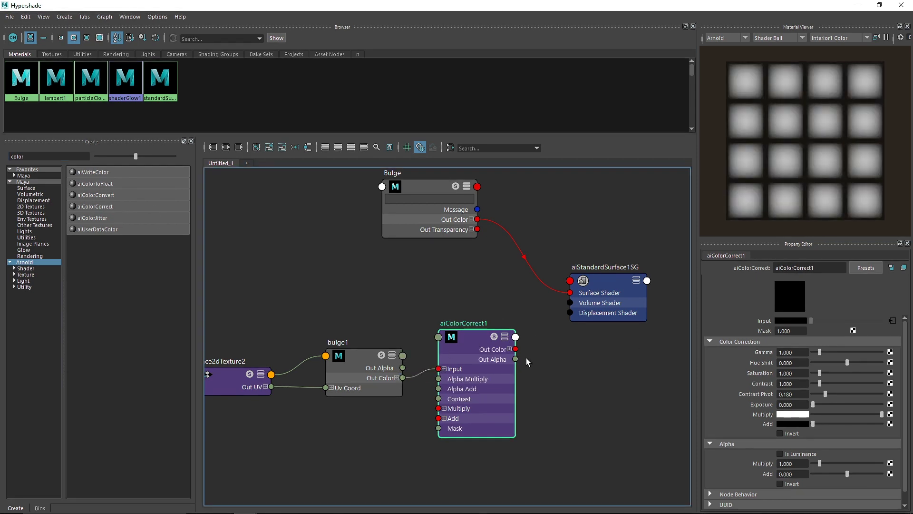
{"action": "left_click_drag", "start_coordinate": [819, 355], "coordinate": [825, 352]}
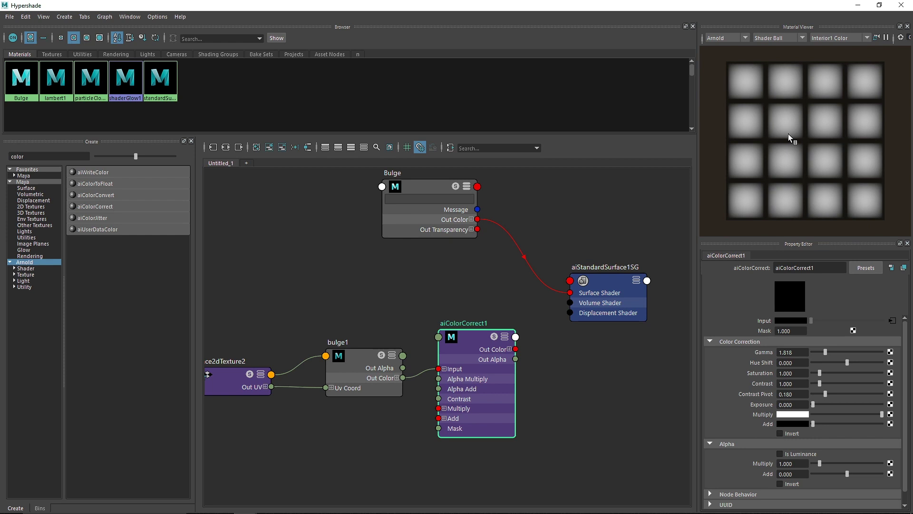
{"action": "left_click", "coordinate": [887, 42]}
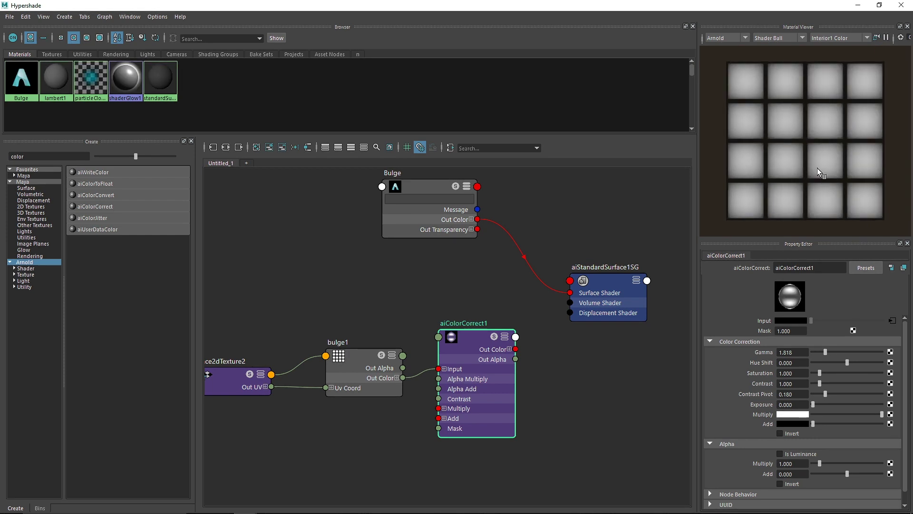
{"action": "left_click_drag", "start_coordinate": [826, 352], "coordinate": [842, 384]}
{"action": "left_click_drag", "start_coordinate": [816, 352], "coordinate": [844, 383]}
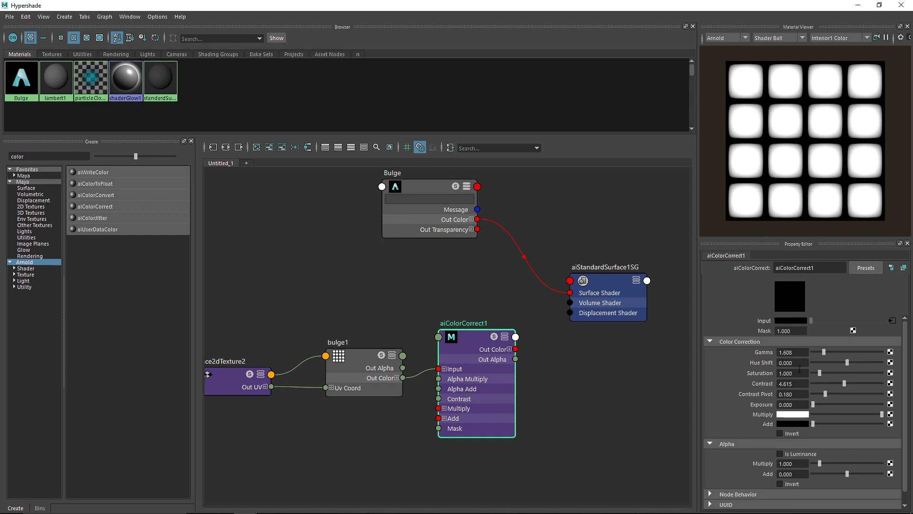
Step: Enable Is Luminance on the aiColorCorrect node and connect its output to the shading group's Displacement Shader
{"action": "left_click", "coordinate": [780, 454]}
{"action": "left_click_drag", "start_coordinate": [516, 350], "coordinate": [576, 311]}
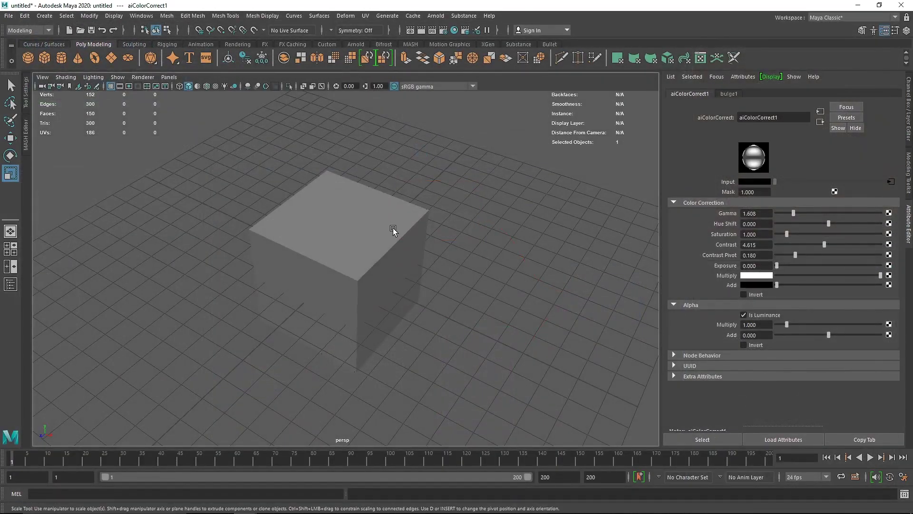
Step: Select the cube in the main Maya window and start an Arnold render of the perspective view
{"action": "left_click", "coordinate": [374, 231]}
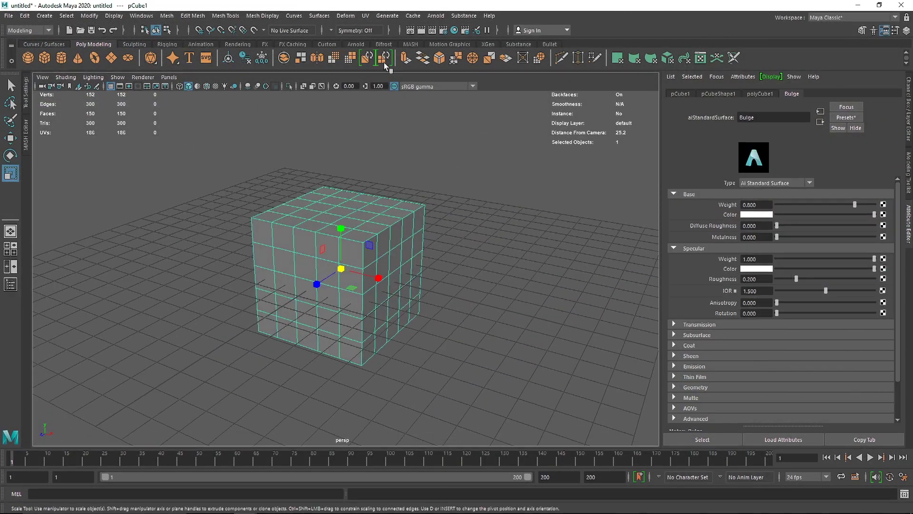
{"action": "left_click", "coordinate": [356, 44]}
{"action": "left_click", "coordinate": [359, 58]}
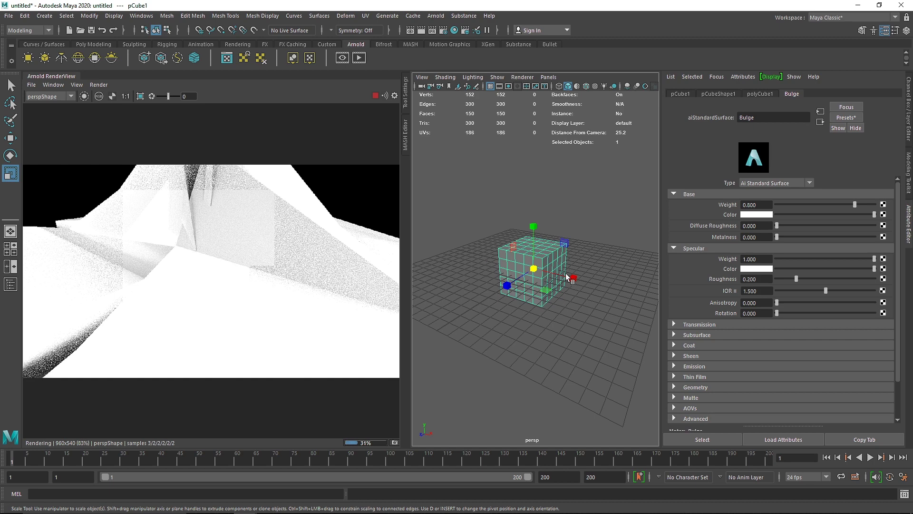
Step: Set the cube shape's Arnold displacement height to 0.1
{"action": "scroll", "coordinate": [553, 288], "scroll_direction": "down", "scroll_amount": 4}
{"action": "left_click_drag", "start_coordinate": [554, 287], "coordinate": [517, 317], "text": "alt"}
{"action": "key", "text": "bracketleft"}
{"action": "key", "text": "bracketleft"}
{"action": "key", "text": "bracketleft"}
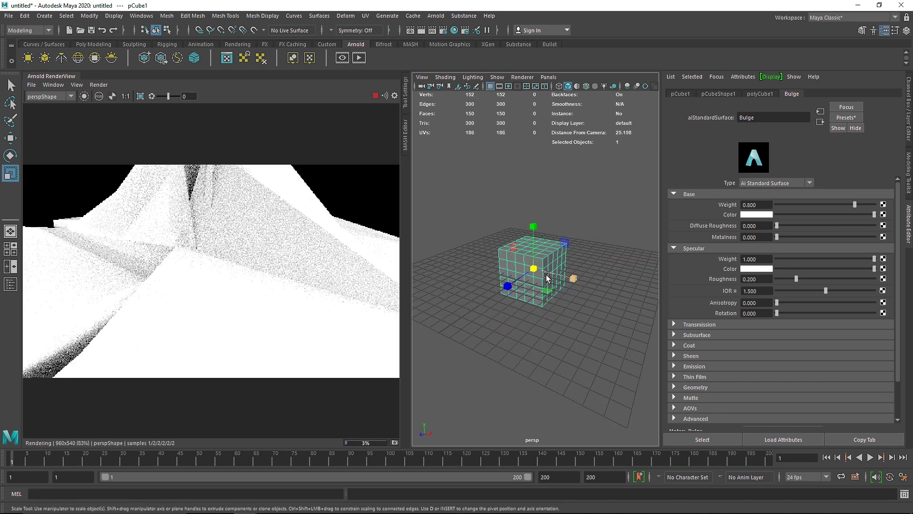
{"action": "left_click", "coordinate": [716, 94]}
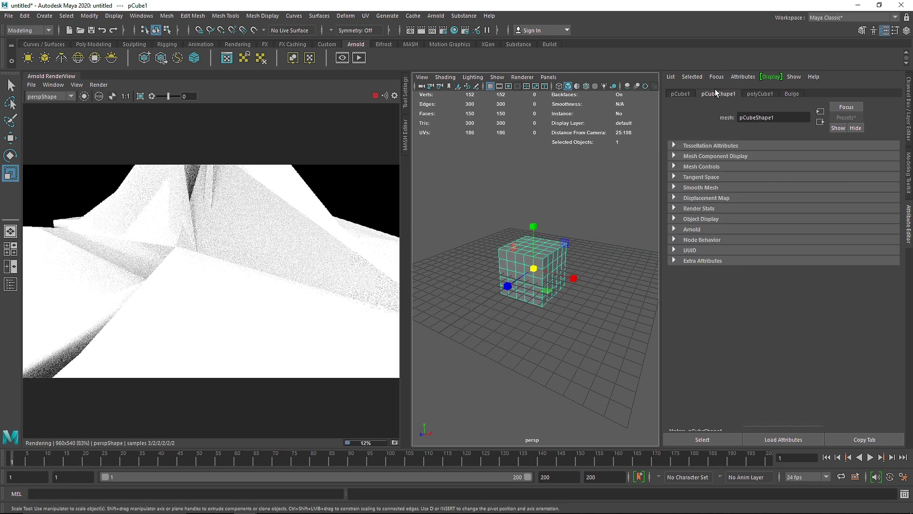
{"action": "left_click", "coordinate": [691, 229]}
{"action": "scroll", "coordinate": [761, 316], "scroll_direction": "down", "scroll_amount": 5}
{"action": "left_click", "coordinate": [718, 385]}
{"action": "scroll", "coordinate": [720, 387], "scroll_direction": "down", "scroll_amount": 1}
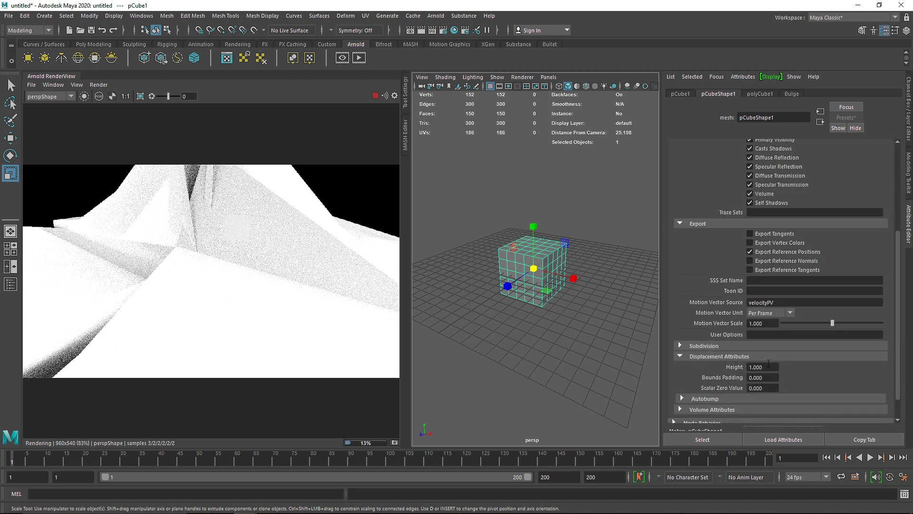
{"action": "double_click", "coordinate": [763, 367]}
{"action": "type", "text": "0.1"}
{"action": "key", "text": "Return"}
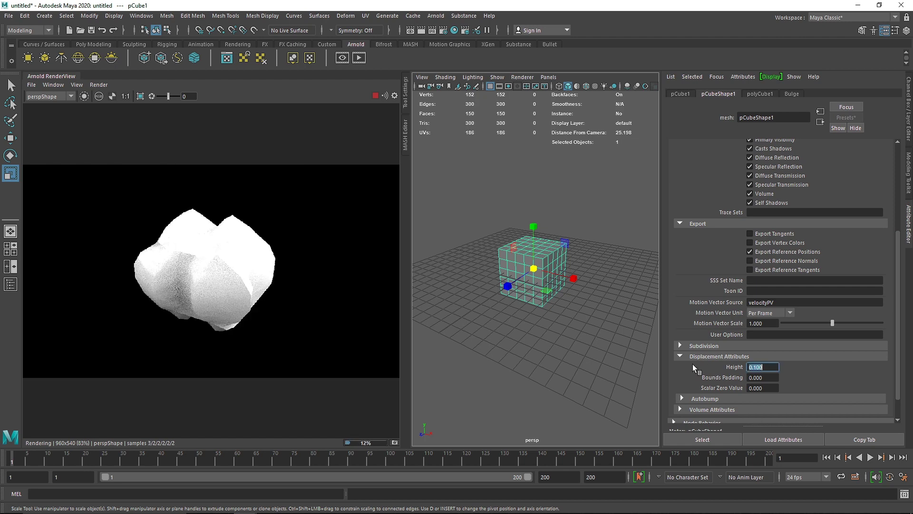
Step: Set the cube shape's Arnold subdivision type to catclark with 2 iterations
{"action": "left_click_drag", "start_coordinate": [561, 276], "coordinate": [512, 278], "text": "alt"}
{"action": "left_click_drag", "start_coordinate": [535, 278], "coordinate": [543, 278]}
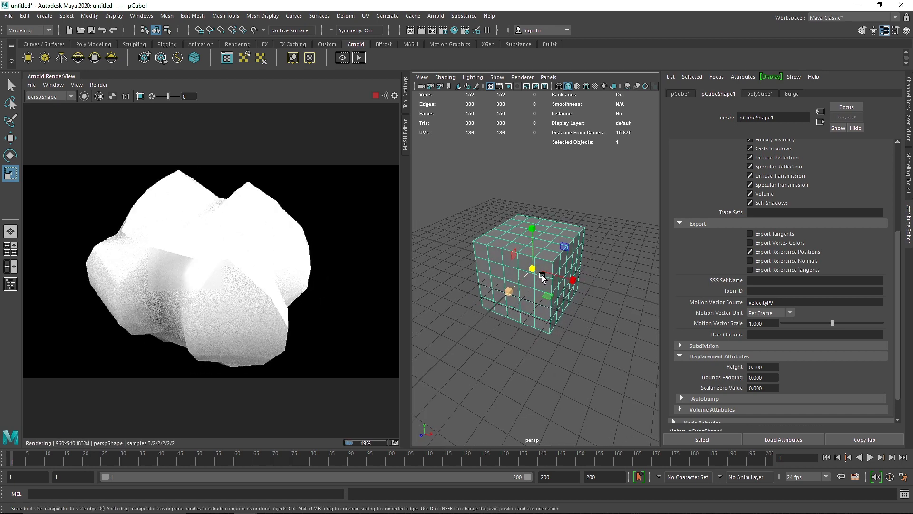
{"action": "left_click", "coordinate": [726, 346]}
{"action": "left_click", "coordinate": [763, 357]}
{"action": "left_click", "coordinate": [768, 378]}
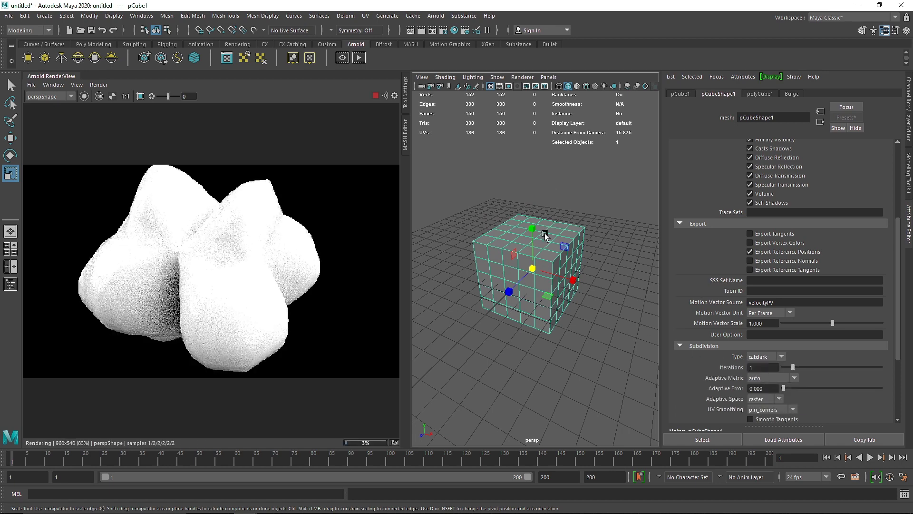
{"action": "left_click", "coordinate": [905, 125]}
{"action": "left_click", "coordinate": [802, 204]}
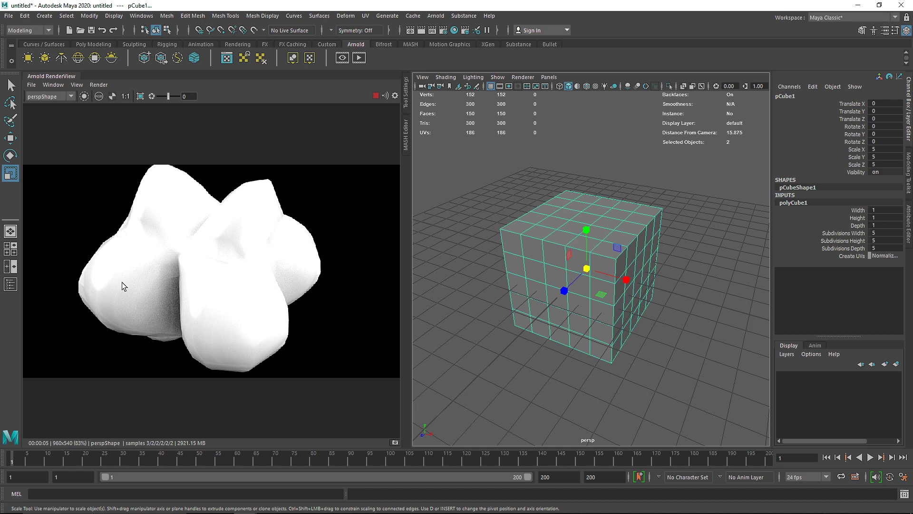
{"action": "key", "text": "ctrl+a"}
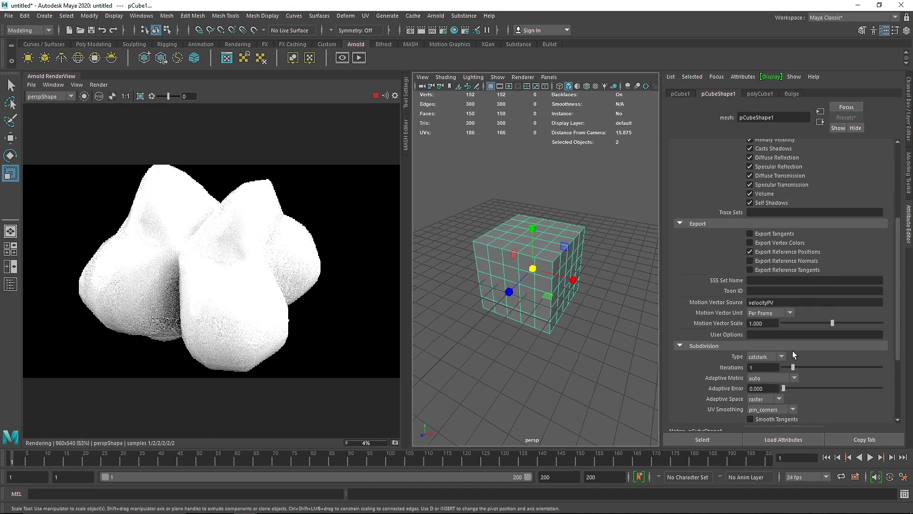
{"action": "left_click_drag", "start_coordinate": [801, 366], "coordinate": [806, 367]}
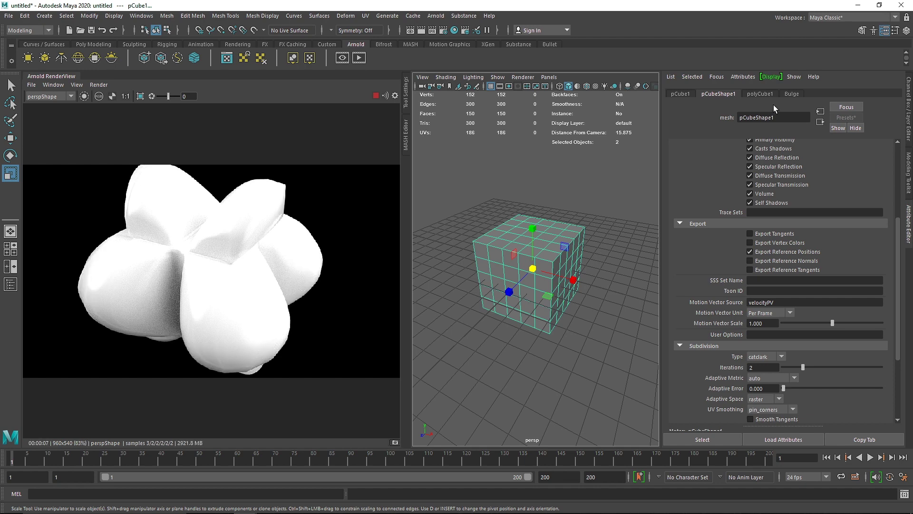
Step: Set the Bulge material's base weight to 0 and its specular roughness to about 0.623
{"action": "left_click", "coordinate": [792, 94]}
{"action": "left_click_drag", "start_coordinate": [855, 205], "coordinate": [776, 204]}
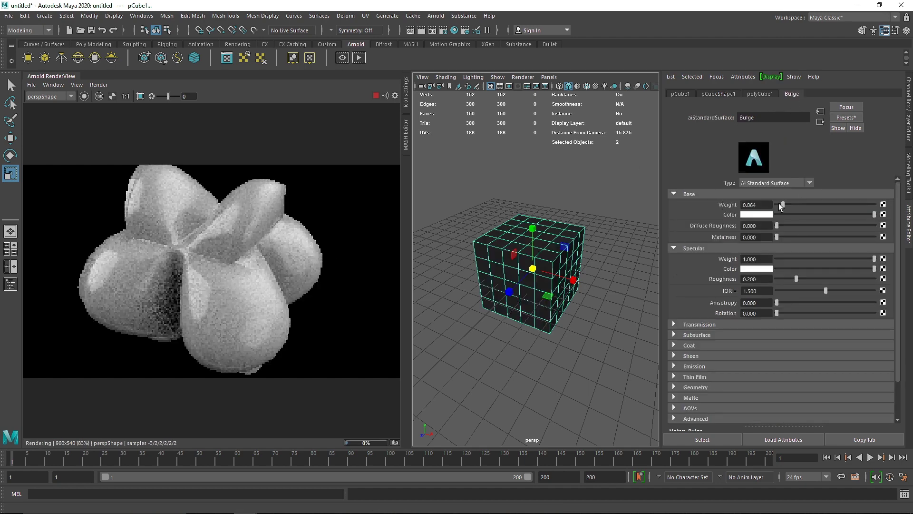
{"action": "left_click_drag", "start_coordinate": [541, 284], "coordinate": [537, 280], "text": "alt"}
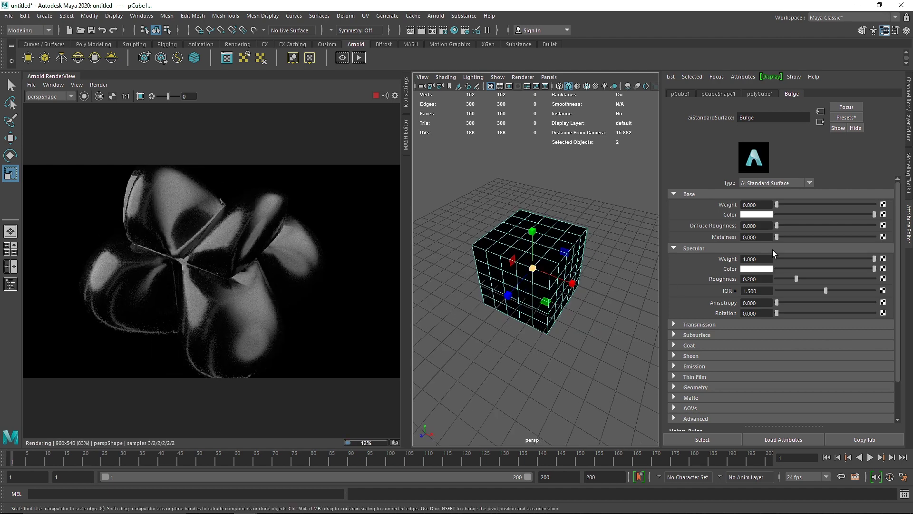
{"action": "left_click_drag", "start_coordinate": [795, 278], "coordinate": [837, 281]}
{"action": "left_click_drag", "start_coordinate": [518, 263], "coordinate": [511, 259], "text": "alt"}
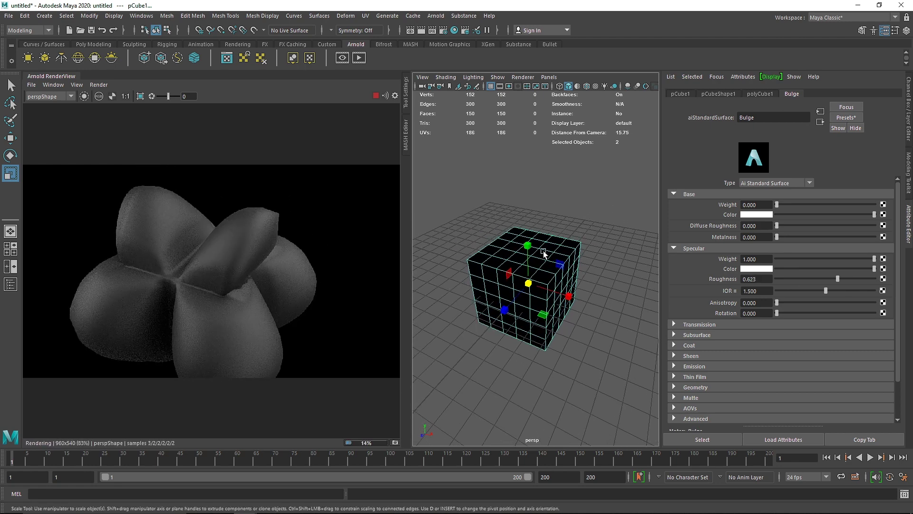
Step: Examine the cube's UV layout in the UV Editor and close the editor
{"action": "left_click", "coordinate": [365, 16]}
{"action": "left_click", "coordinate": [378, 24]}
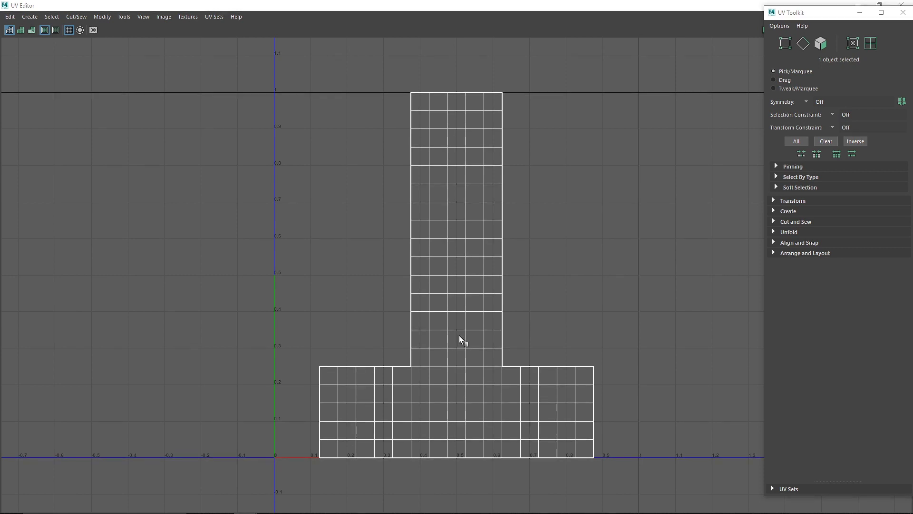
{"action": "left_click", "coordinate": [903, 12]}
{"action": "left_click", "coordinate": [901, 6]}
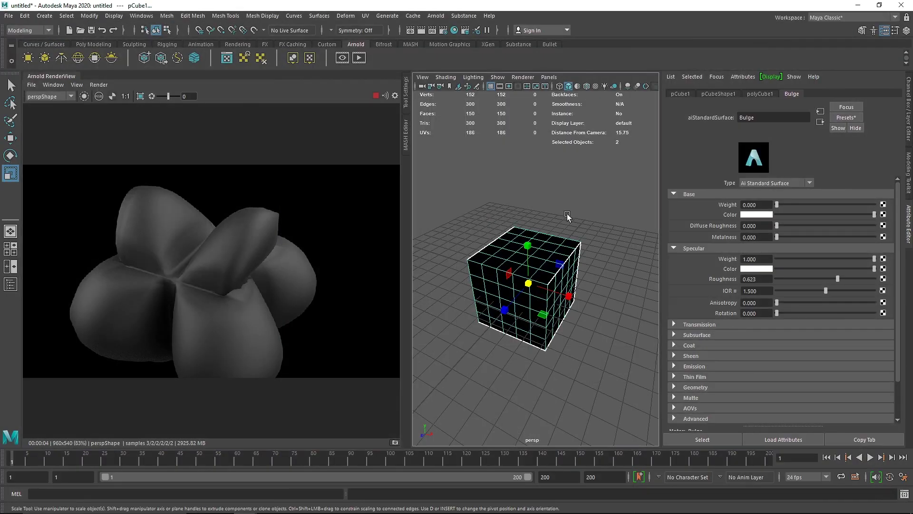
Step: Select only the cube and apply an automatic UV projection to it
{"action": "left_click", "coordinate": [584, 238]}
{"action": "left_click", "coordinate": [563, 240]}
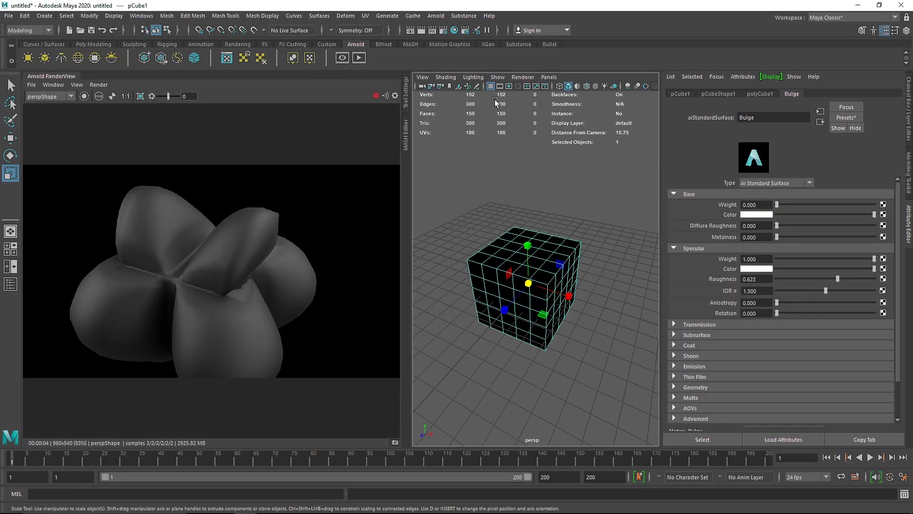
{"action": "left_click", "coordinate": [365, 16]}
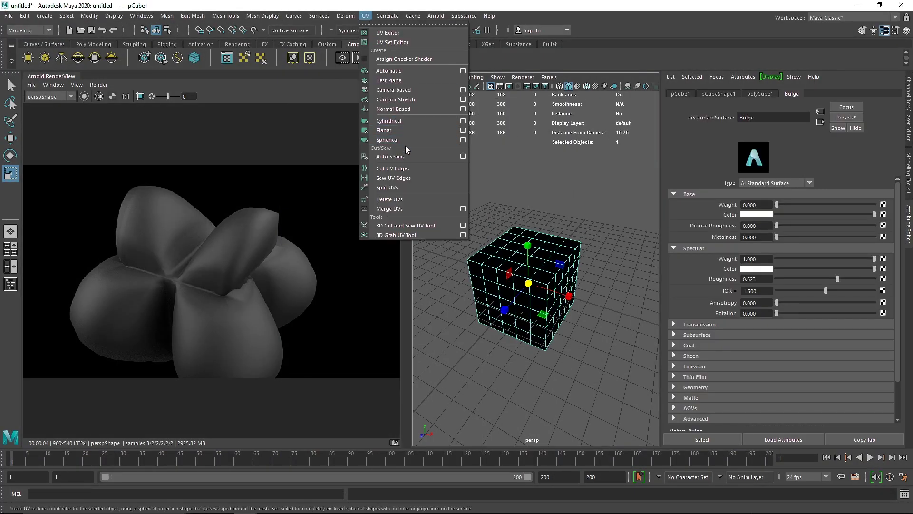
{"action": "left_click", "coordinate": [404, 72]}
{"action": "left_click_drag", "start_coordinate": [561, 229], "coordinate": [514, 216], "text": "alt"}
{"action": "scroll", "coordinate": [501, 246], "scroll_direction": "down", "scroll_amount": 3}
{"action": "scroll", "coordinate": [549, 279], "scroll_direction": "up", "scroll_amount": 5}
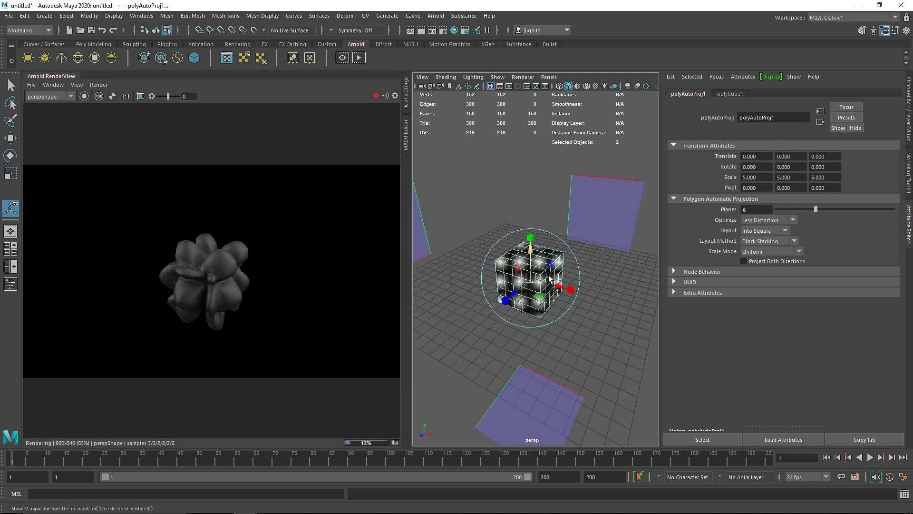
{"action": "scroll", "coordinate": [549, 280], "scroll_direction": "up", "scroll_amount": 2}
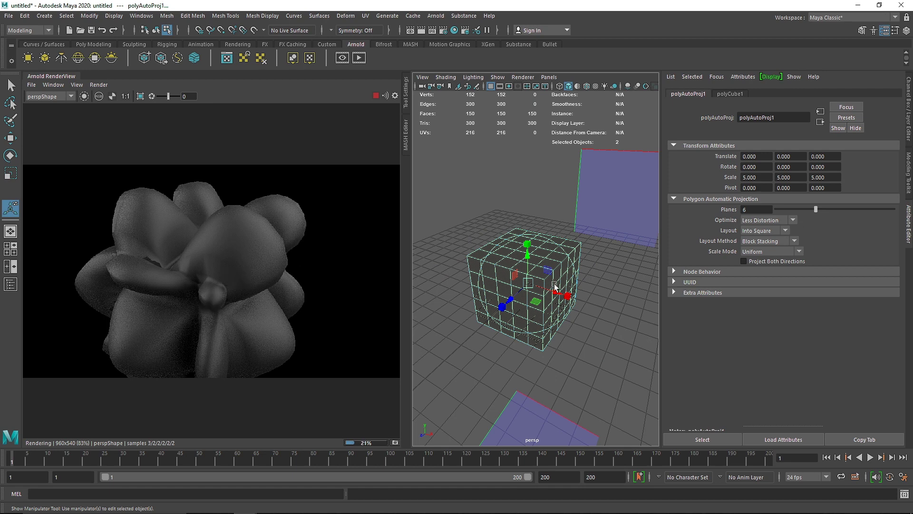
{"action": "key", "text": "f"}
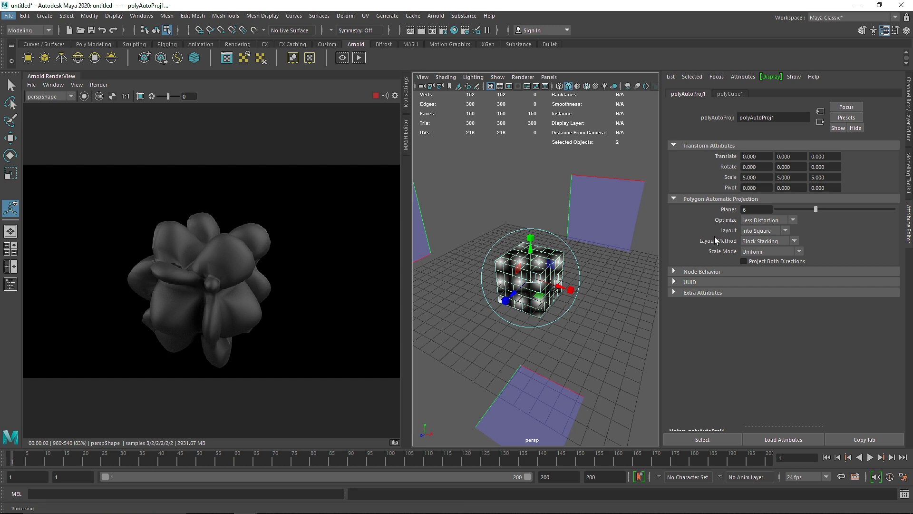
Step: Change the layout of the cube's automatic UV projection to Tile
{"action": "left_click", "coordinate": [746, 231]}
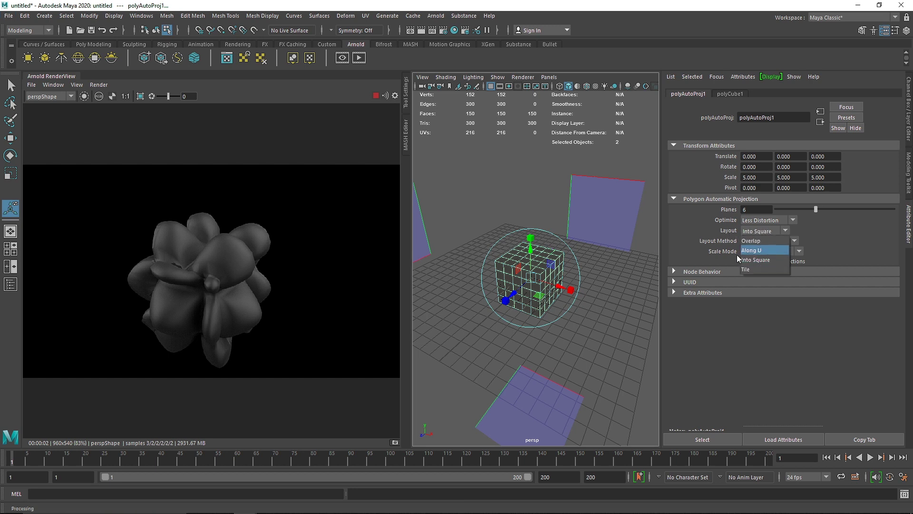
{"action": "left_click", "coordinate": [751, 268]}
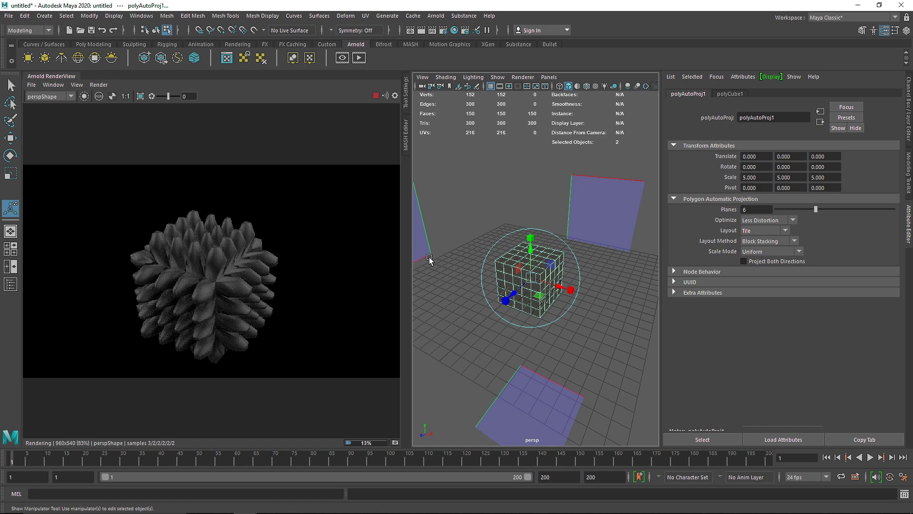
{"action": "right_click_drag", "start_coordinate": [528, 281], "coordinate": [614, 192], "text": "alt"}
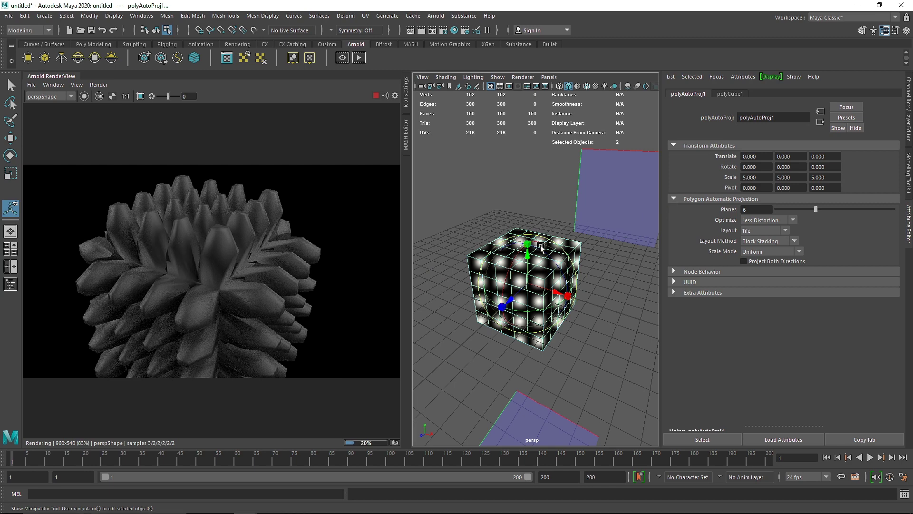
Step: Return to object selection on the cube and try Arnold displacement heights of 0.05 and 0.01
{"action": "right_click_drag", "start_coordinate": [555, 251], "coordinate": [632, 175]}
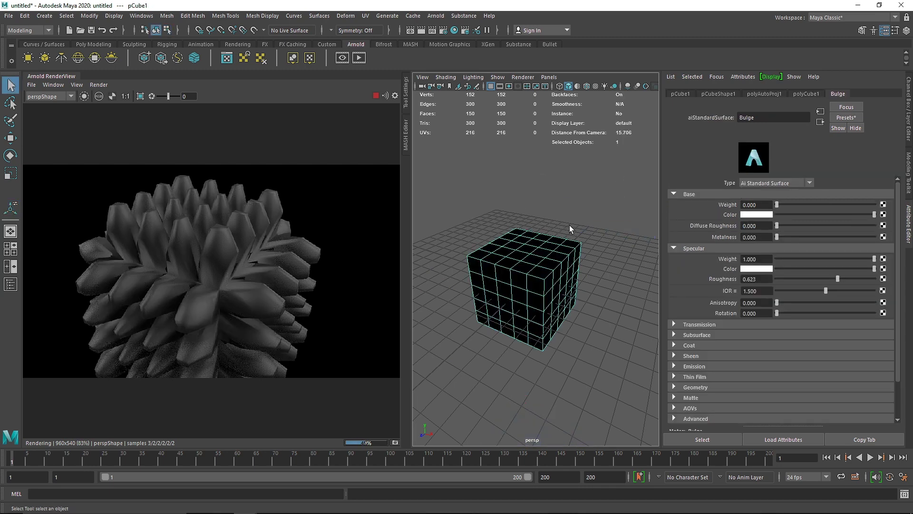
{"action": "left_click", "coordinate": [713, 94]}
{"action": "scroll", "coordinate": [709, 379], "scroll_direction": "down", "scroll_amount": 3}
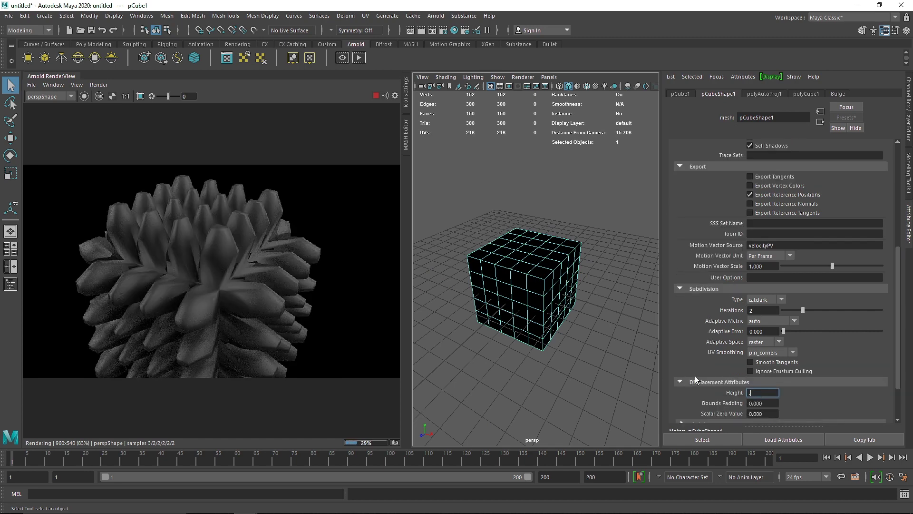
{"action": "type", "text": ".05"}
{"action": "key", "text": "Return"}
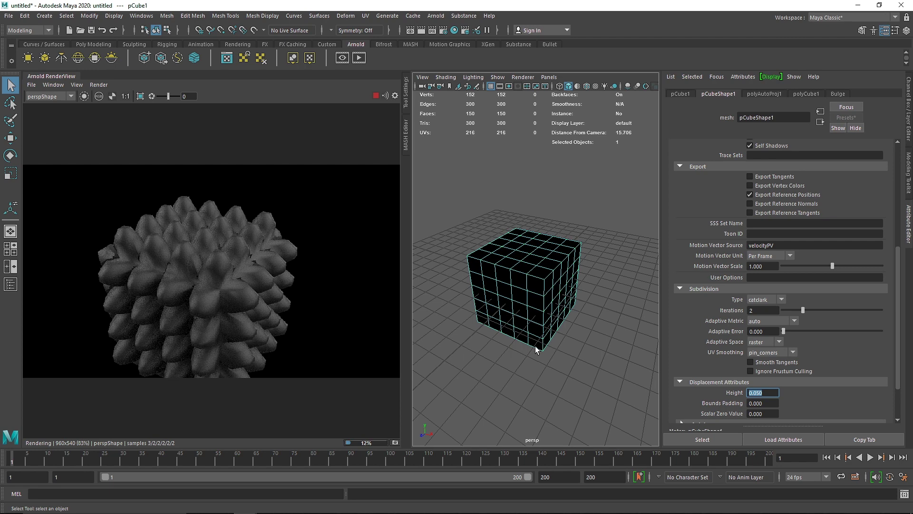
{"action": "double_click", "coordinate": [762, 393]}
{"action": "key", "text": "Return"}
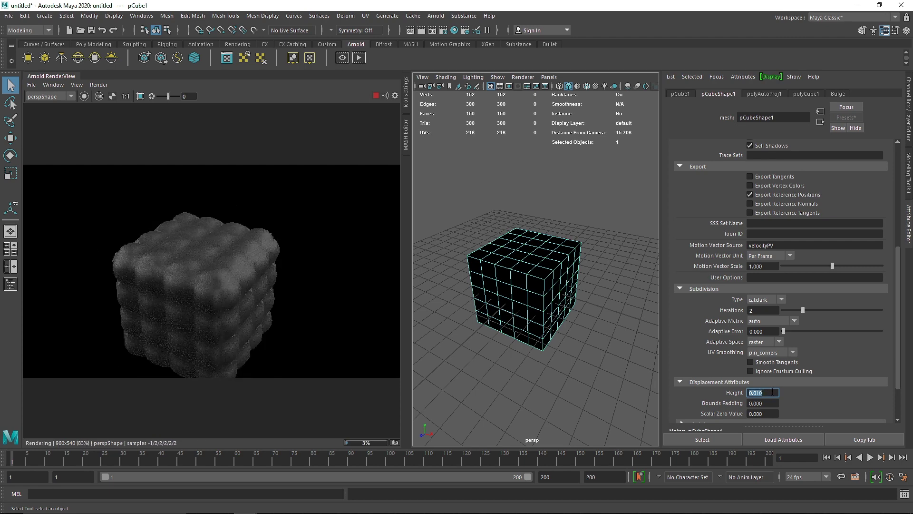
Step: Set the cube's Arnold displacement height to 0.02 and its subdivision iterations to 3
{"action": "scroll", "coordinate": [577, 305], "scroll_direction": "up", "scroll_amount": 5}
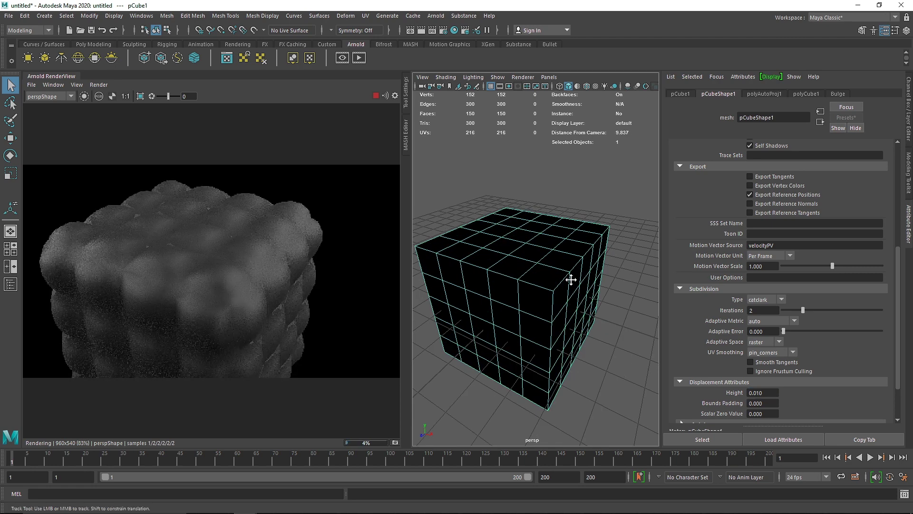
{"action": "left_click", "coordinate": [778, 393]}
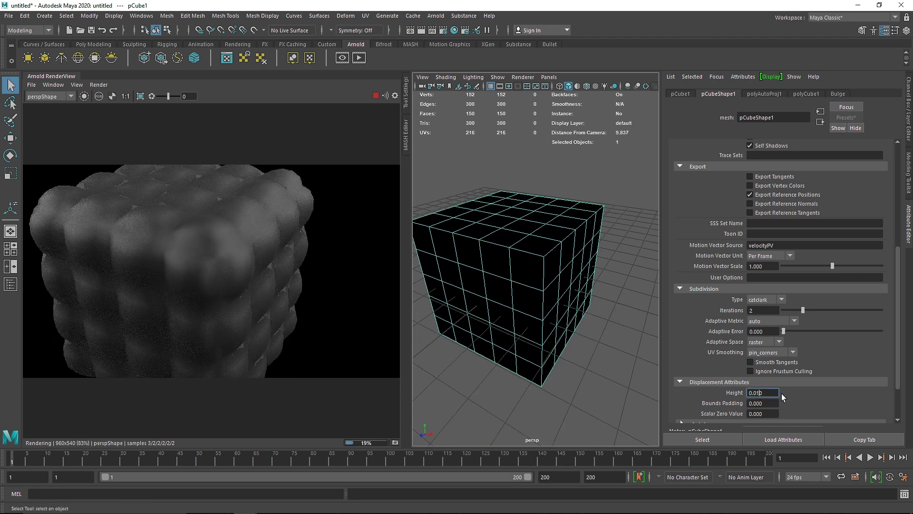
{"action": "type", "text": "0.02"}
{"action": "key", "text": "Return"}
{"action": "scroll", "coordinate": [497, 314], "scroll_direction": "down", "scroll_amount": 5}
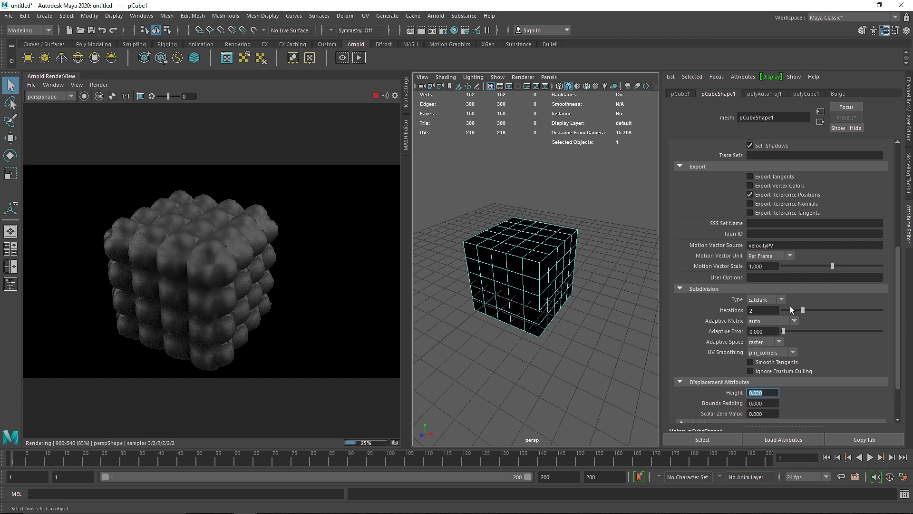
{"action": "left_click", "coordinate": [811, 309]}
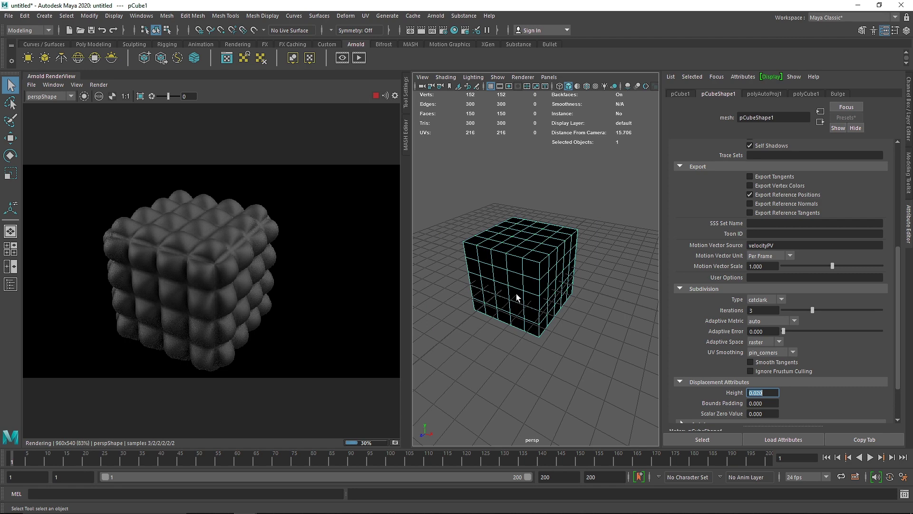
Step: Close Arnold RenderView and set the render output to jpeg with the file name prefix Bulgy
{"action": "right_click", "coordinate": [38, 76]}
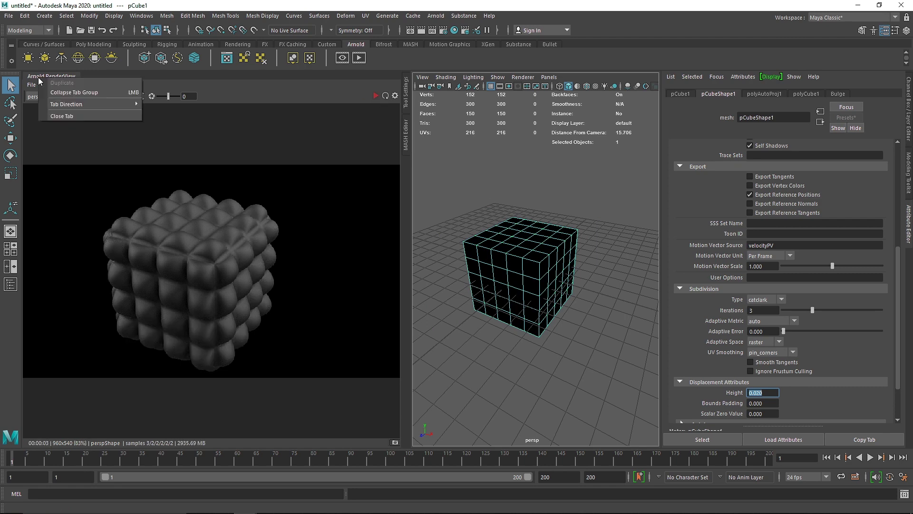
{"action": "left_click", "coordinate": [66, 113]}
{"action": "left_click", "coordinate": [442, 31]}
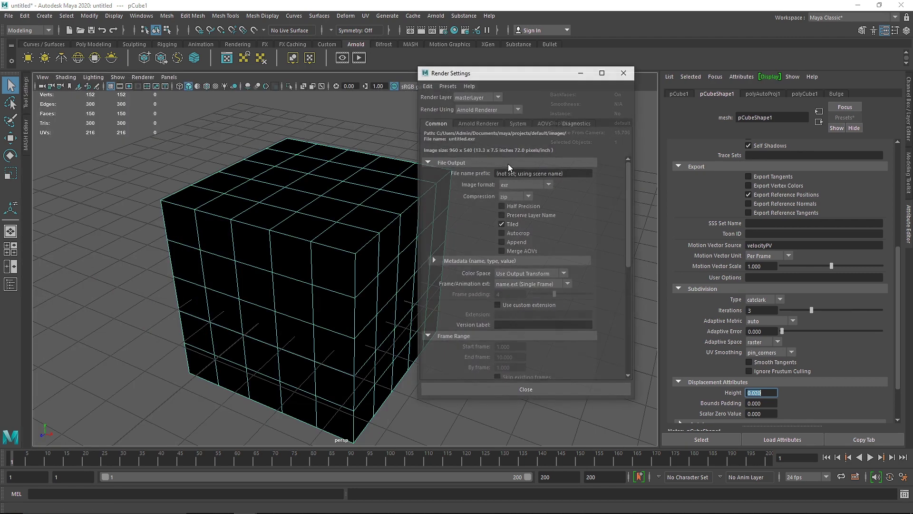
{"action": "left_click", "coordinate": [523, 184]}
{"action": "left_click", "coordinate": [517, 193]}
{"action": "left_click_drag", "start_coordinate": [571, 172], "coordinate": [471, 172]}
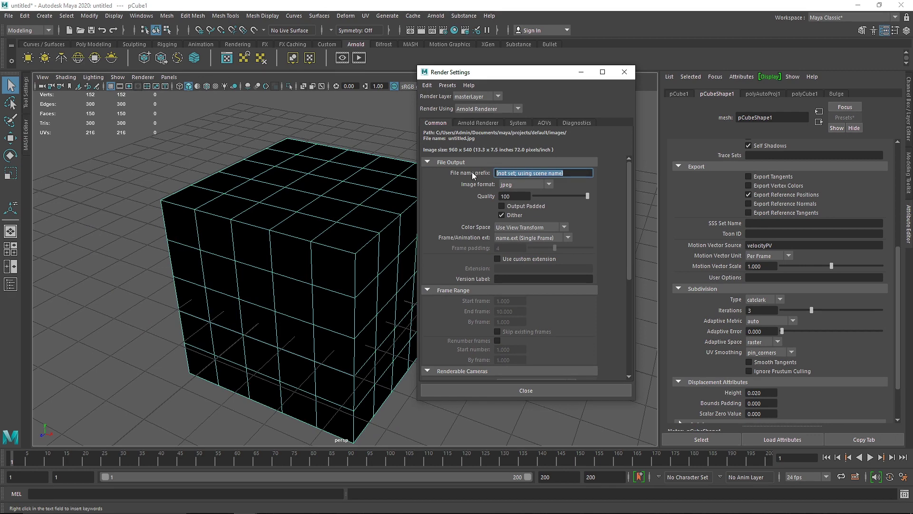
{"action": "type", "text": "Bulgy"}
{"action": "key", "text": "Return"}
Step: Adjust the remaining common render settings, check the Arnold sampling values and close Render Settings
{"action": "scroll", "coordinate": [505, 318], "scroll_direction": "down", "scroll_amount": 5}
{"action": "left_click", "coordinate": [522, 247]}
{"action": "left_click", "coordinate": [524, 273]}
{"action": "left_click", "coordinate": [478, 123]}
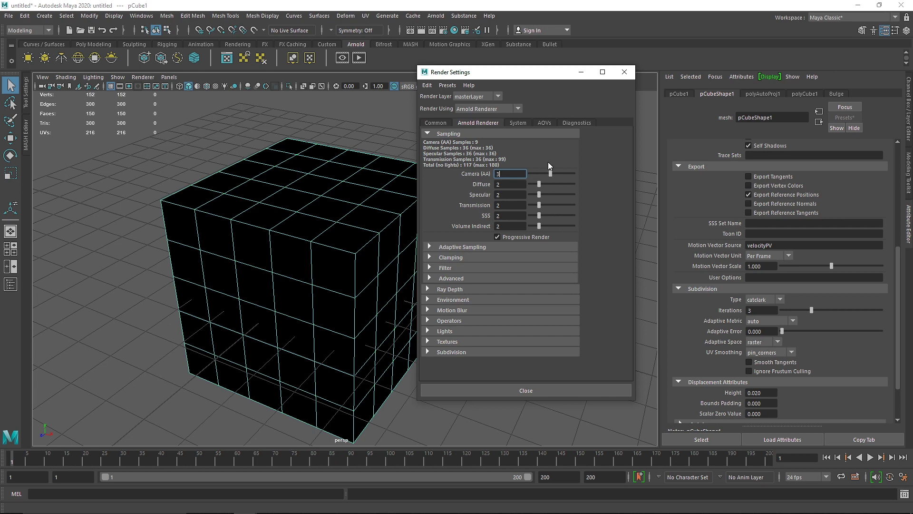
{"action": "left_click", "coordinate": [625, 72]}
Step: Create a new camera and look through it in the viewport
{"action": "left_click", "coordinate": [44, 15]}
{"action": "mouse_move", "coordinate": [89, 82]}
{"action": "left_click", "coordinate": [181, 86]}
{"action": "left_click", "coordinate": [169, 77]}
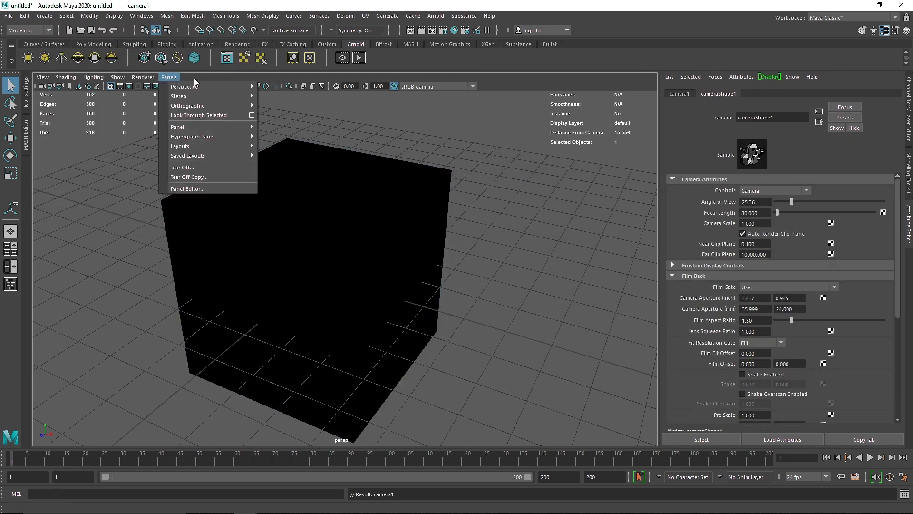
{"action": "left_click", "coordinate": [269, 87]}
Step: Frame the cube at an angle through the new camera, show the resolution gate and clear the selection
{"action": "key", "text": "f"}
{"action": "left_click_drag", "start_coordinate": [363, 212], "coordinate": [308, 279], "text": "alt"}
{"action": "left_click", "coordinate": [308, 279]}
{"action": "key", "text": "f"}
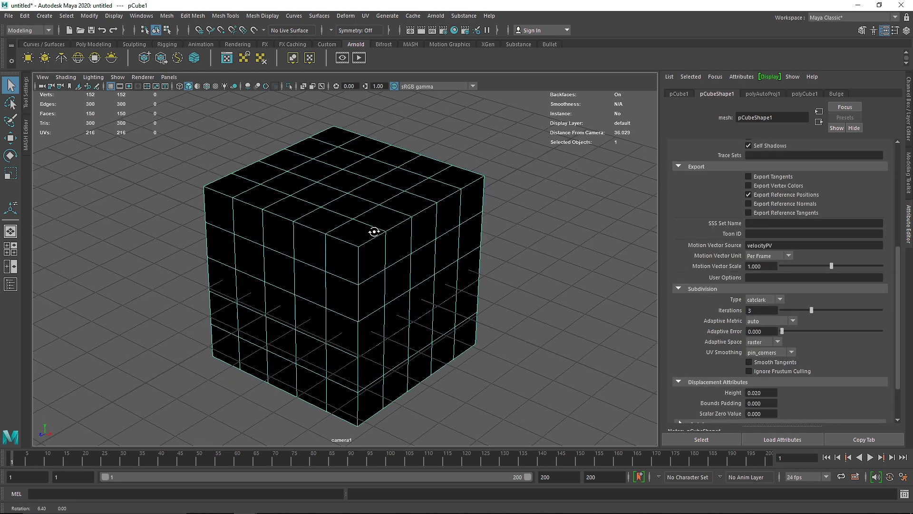
{"action": "left_click", "coordinate": [129, 86]}
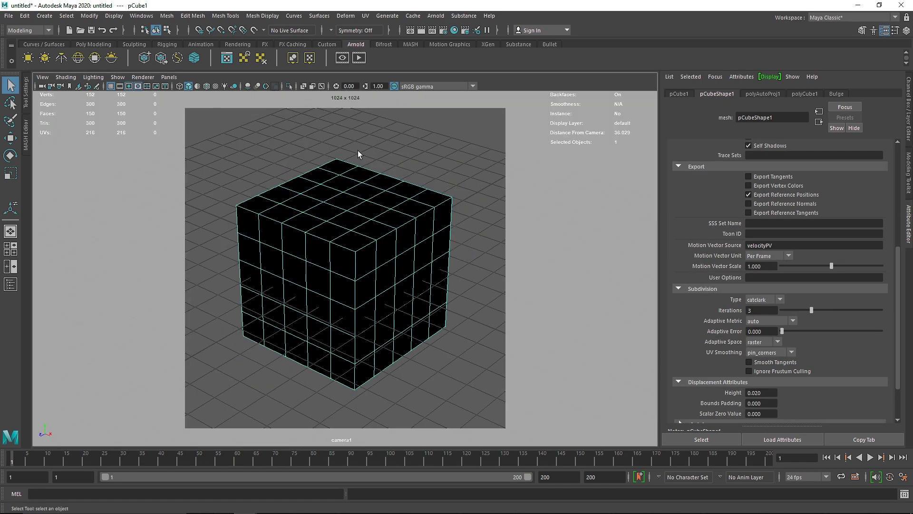
{"action": "scroll", "coordinate": [364, 153], "scroll_direction": "down", "scroll_amount": 1}
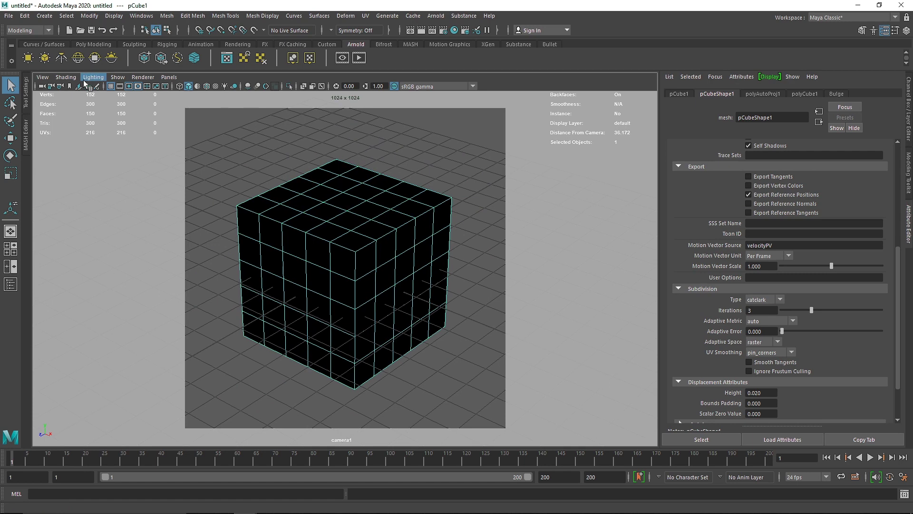
{"action": "left_click", "coordinate": [334, 124]}
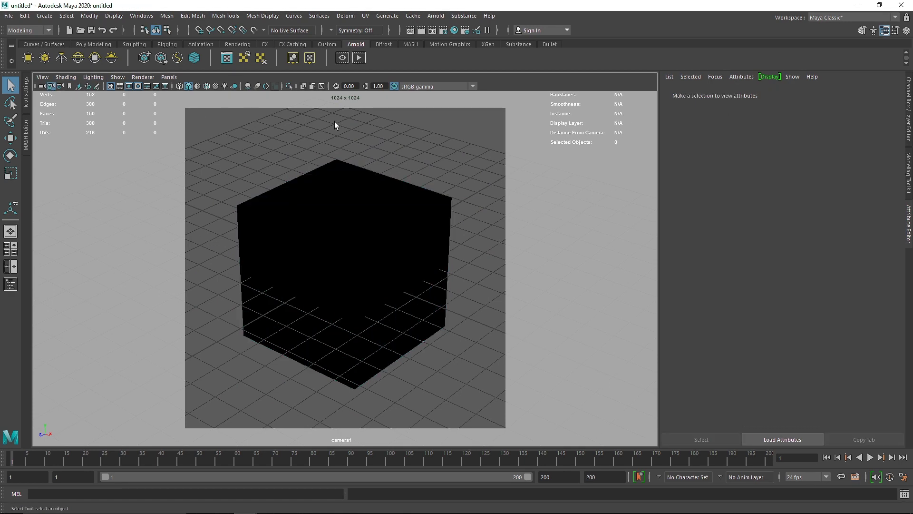
Step: Open Arnold RenderView to render the new camera's view and fit the rendered cube into the docked view
{"action": "left_click", "coordinate": [358, 59]}
{"action": "scroll", "coordinate": [346, 138], "scroll_direction": "down", "scroll_amount": 3}
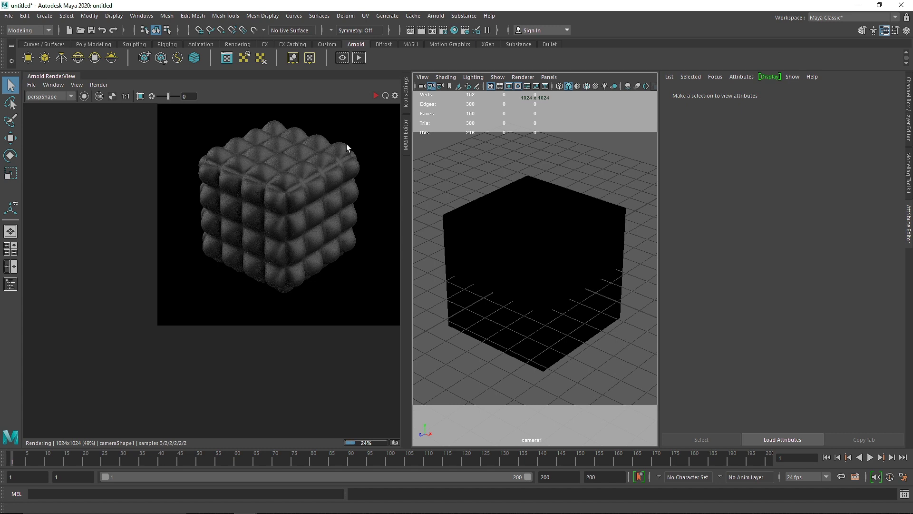
{"action": "left_click_drag", "start_coordinate": [408, 162], "coordinate": [377, 152]}
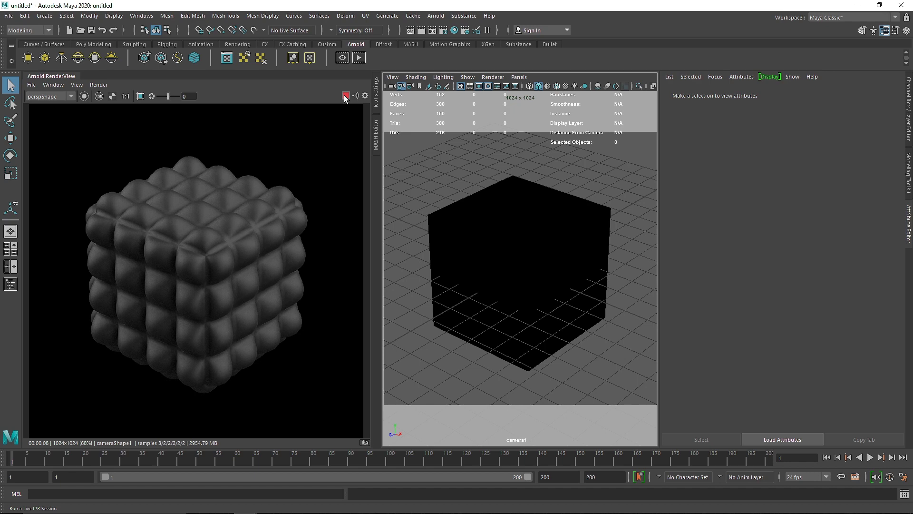
Step: Select the cube and set the specular roughness of its Bulge material to 0
{"action": "left_click", "coordinate": [519, 214]}
{"action": "scroll", "coordinate": [714, 205], "scroll_direction": "down", "scroll_amount": 5}
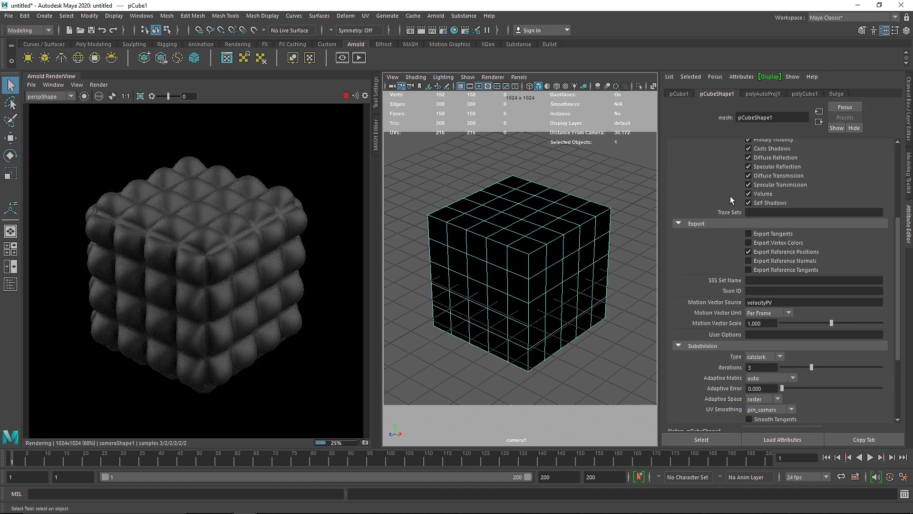
{"action": "scroll", "coordinate": [723, 199], "scroll_direction": "up", "scroll_amount": 3}
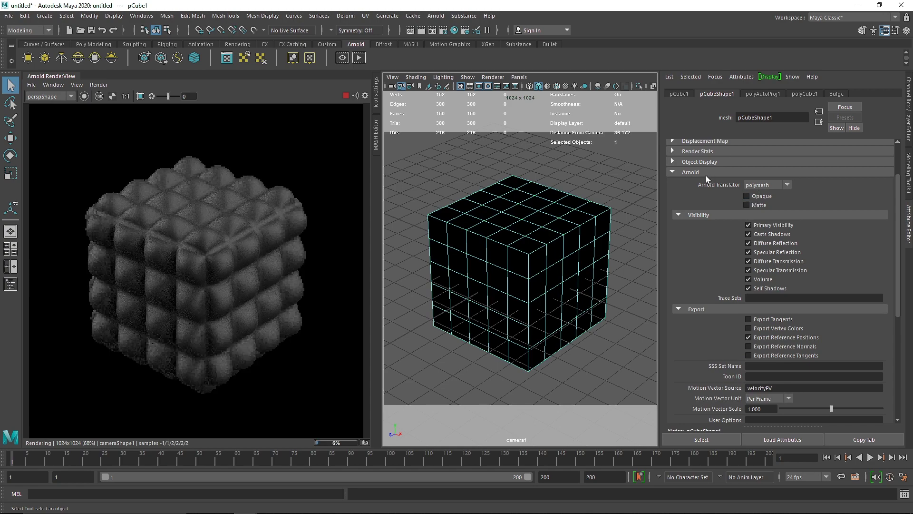
{"action": "left_click", "coordinate": [704, 173]}
{"action": "left_click", "coordinate": [838, 94]}
{"action": "mouse_move", "coordinate": [775, 206]}
{"action": "left_mouse_down"}
{"action": "mouse_move", "coordinate": [818, 202]}
{"action": "mouse_move", "coordinate": [762, 203]}
{"action": "mouse_move", "coordinate": [791, 203]}
{"action": "mouse_move", "coordinate": [774, 205]}
{"action": "left_mouse_up"}
{"action": "double_click", "coordinate": [760, 279]}
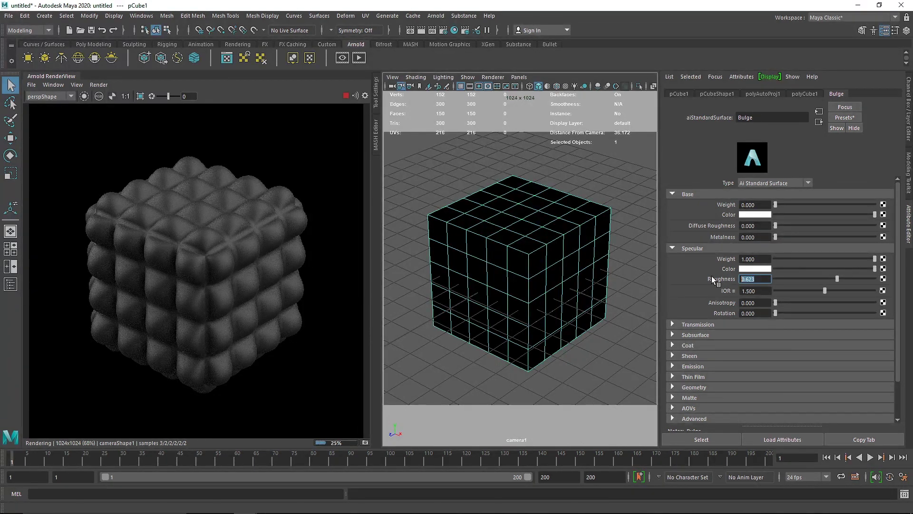
{"action": "type", "text": "0"}
{"action": "key", "text": "Return"}
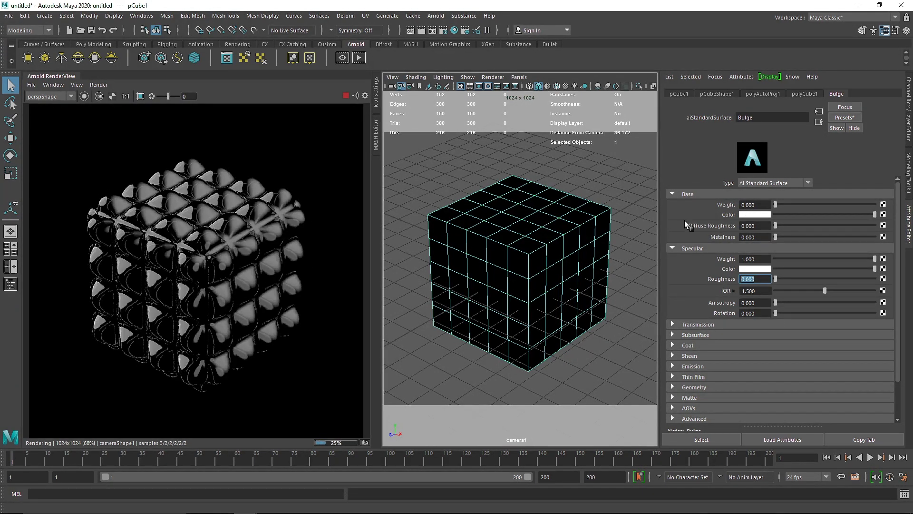
Step: Set the Bulge material's transmission weight to 0.8
{"action": "left_click", "coordinate": [685, 195]}
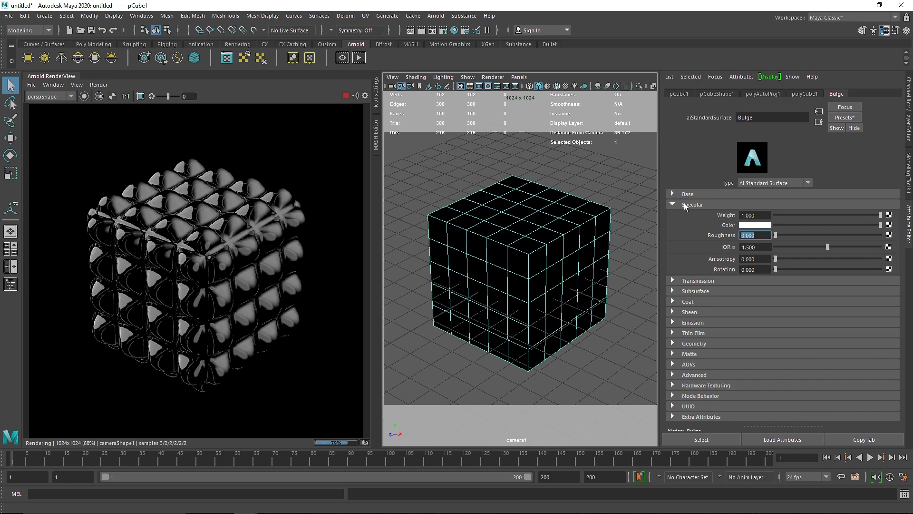
{"action": "left_click", "coordinate": [685, 205]}
{"action": "left_click", "coordinate": [691, 214]}
{"action": "left_click", "coordinate": [760, 226]}
{"action": "type", "text": "0.8"}
{"action": "key", "text": "Return"}
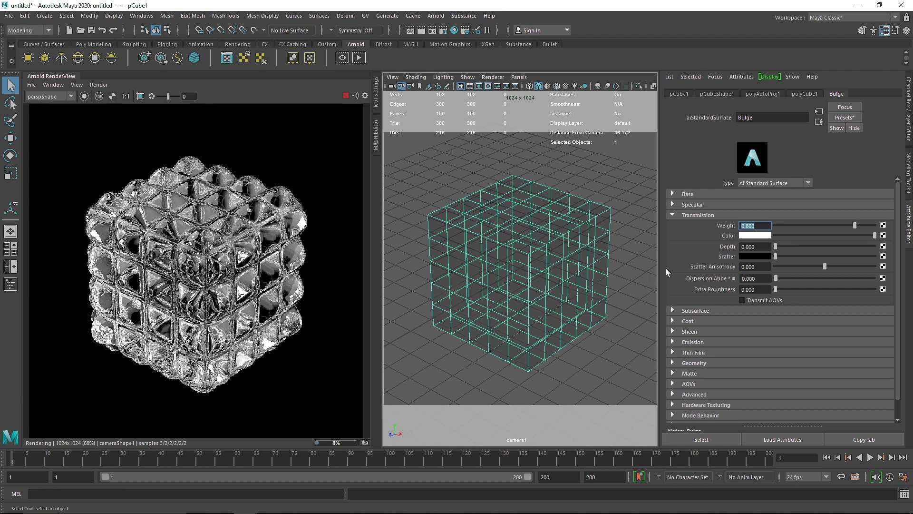
Step: Give the Bulge material a soft red transmission color and a transmission depth of 2
{"action": "left_click", "coordinate": [756, 235]}
{"action": "left_click_drag", "start_coordinate": [821, 246], "coordinate": [834, 251]}
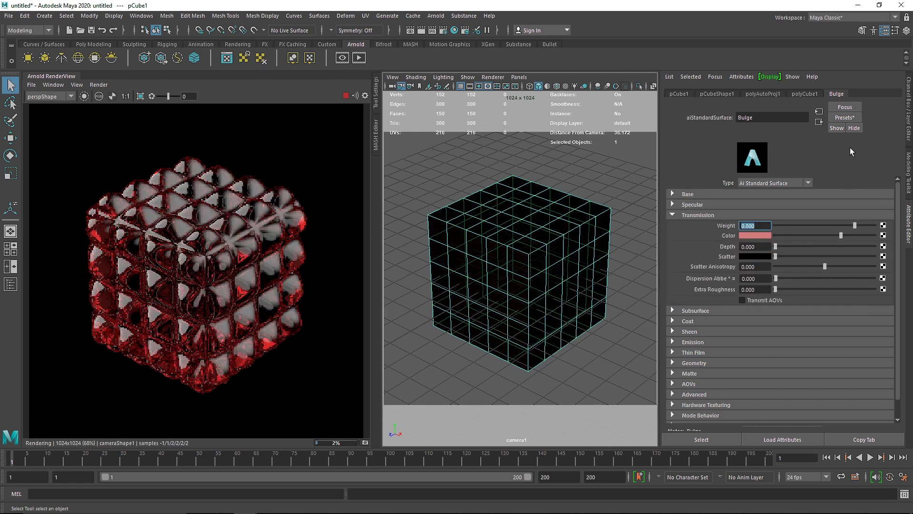
{"action": "type", "text": "2"}
{"action": "key", "text": "Return"}
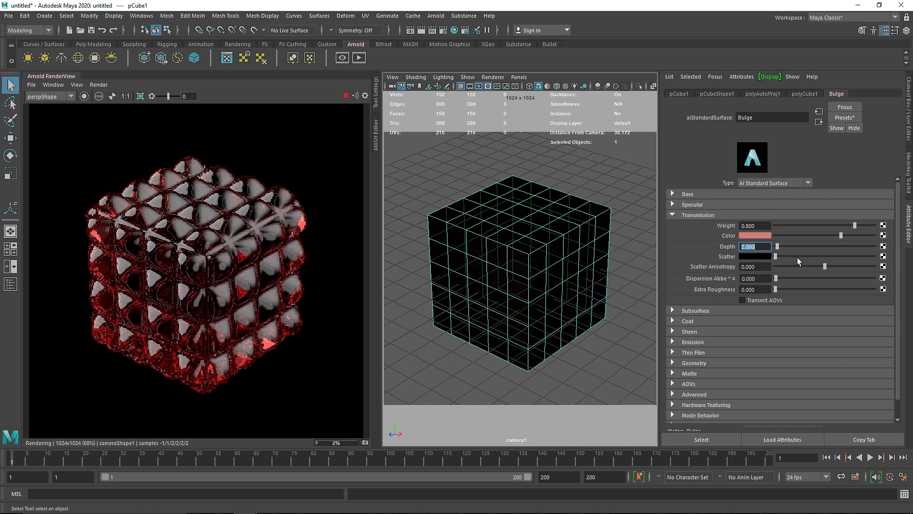
Step: Set the transmission scatter color to a light orange with hue about 18.4, saturation 0.608 and value 0.784
{"action": "left_click", "coordinate": [763, 256]}
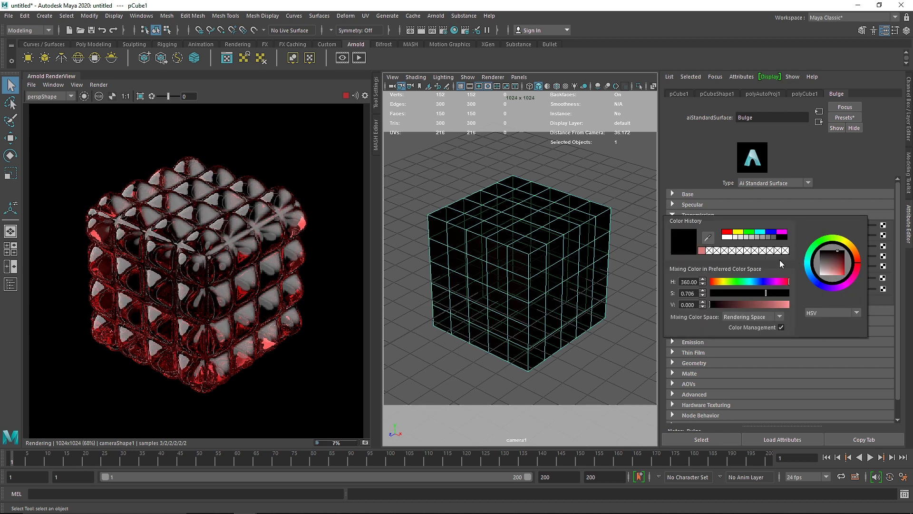
{"action": "left_click_drag", "start_coordinate": [855, 254], "coordinate": [853, 252]}
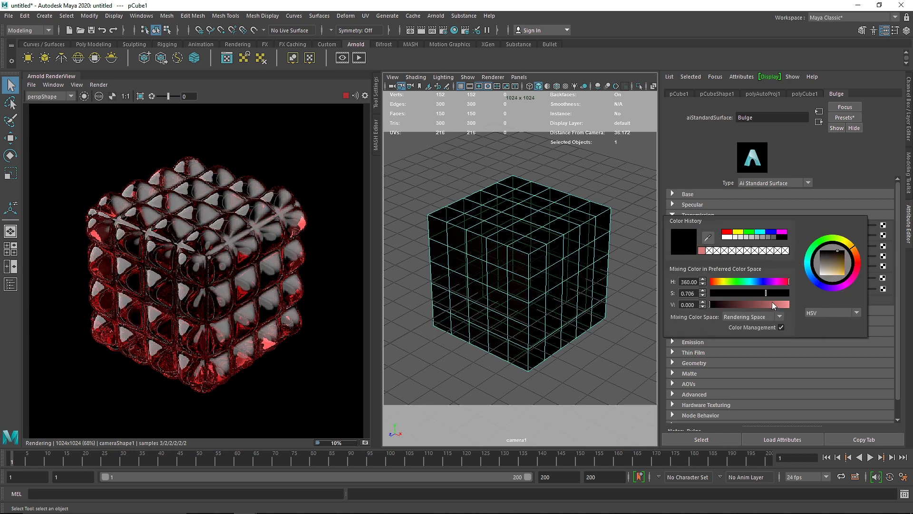
{"action": "left_click_drag", "start_coordinate": [789, 304], "coordinate": [772, 305]}
{"action": "left_click", "coordinate": [860, 253]}
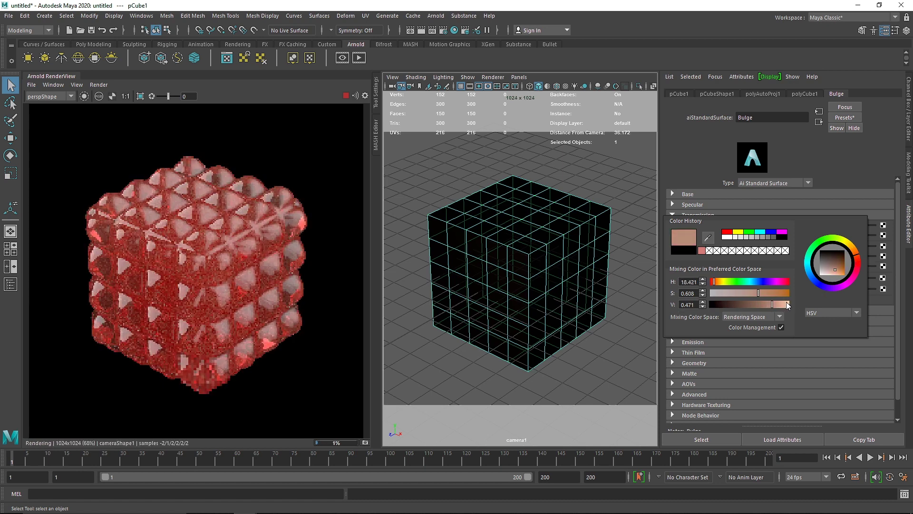
{"action": "left_click_drag", "start_coordinate": [789, 304], "coordinate": [783, 304]}
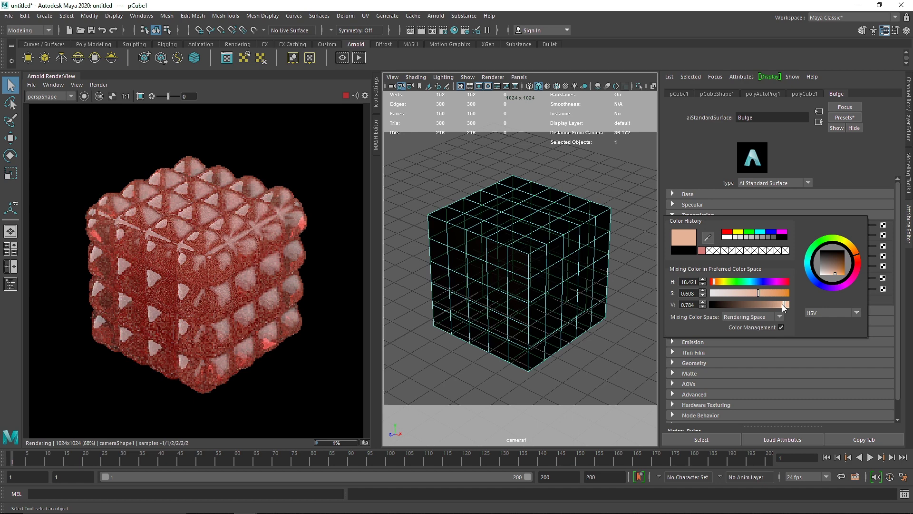
{"action": "left_click", "coordinate": [806, 208]}
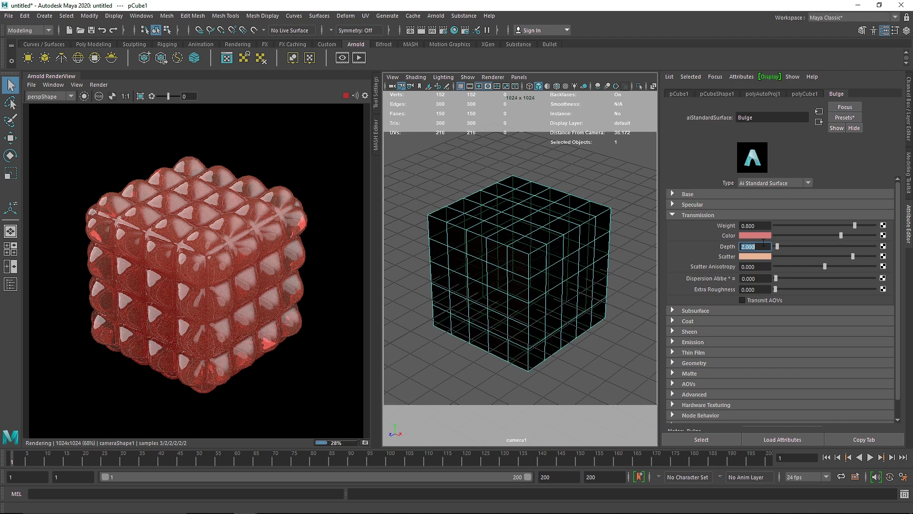
Step: Set the Bulge material's subsurface weight to 1 and its subsurface color to a saturated red
{"action": "left_click", "coordinate": [696, 216]}
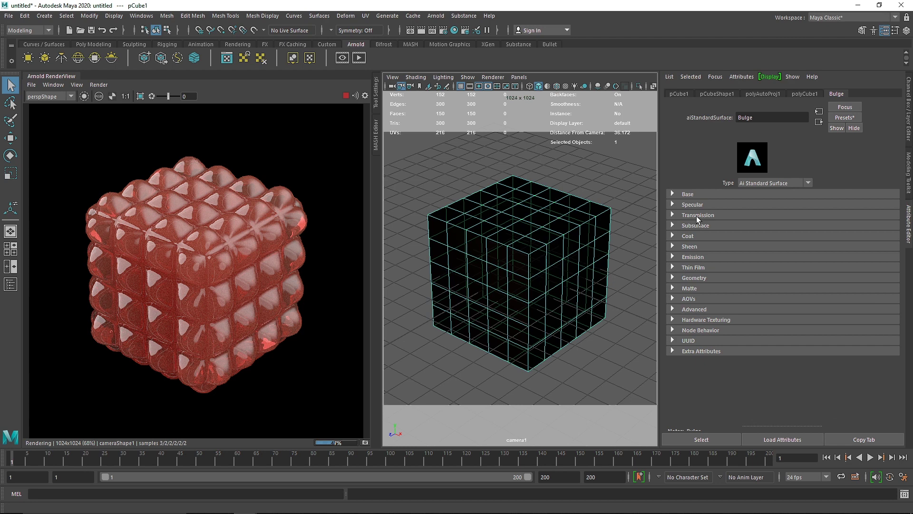
{"action": "left_click", "coordinate": [697, 227]}
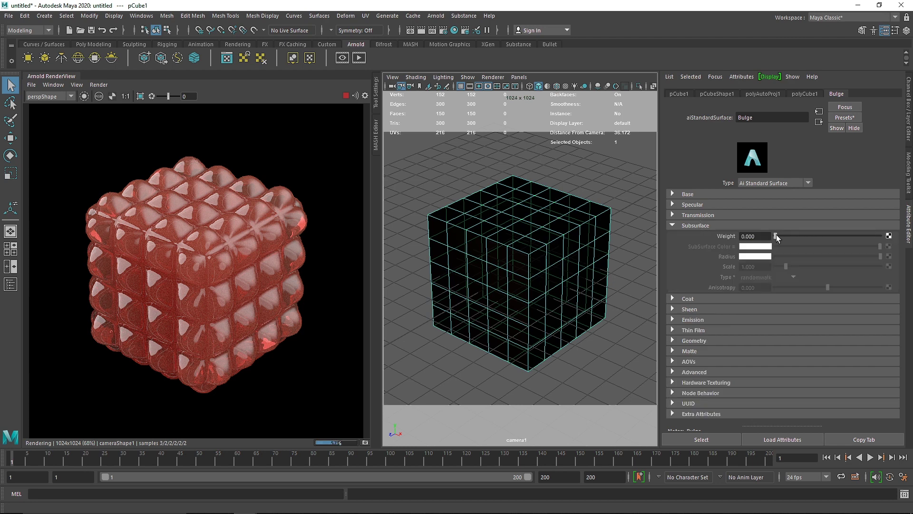
{"action": "left_click_drag", "start_coordinate": [775, 235], "coordinate": [907, 236]}
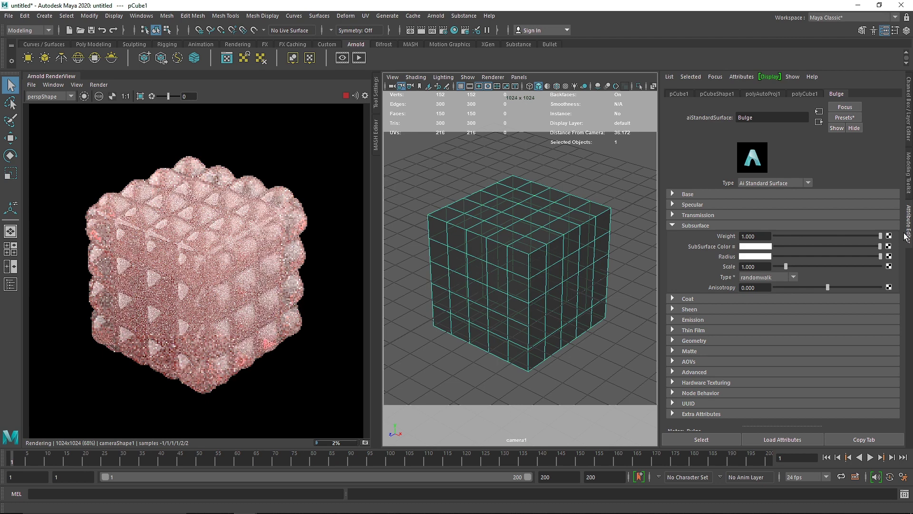
{"action": "left_click", "coordinate": [752, 246]}
{"action": "left_click", "coordinate": [703, 244]}
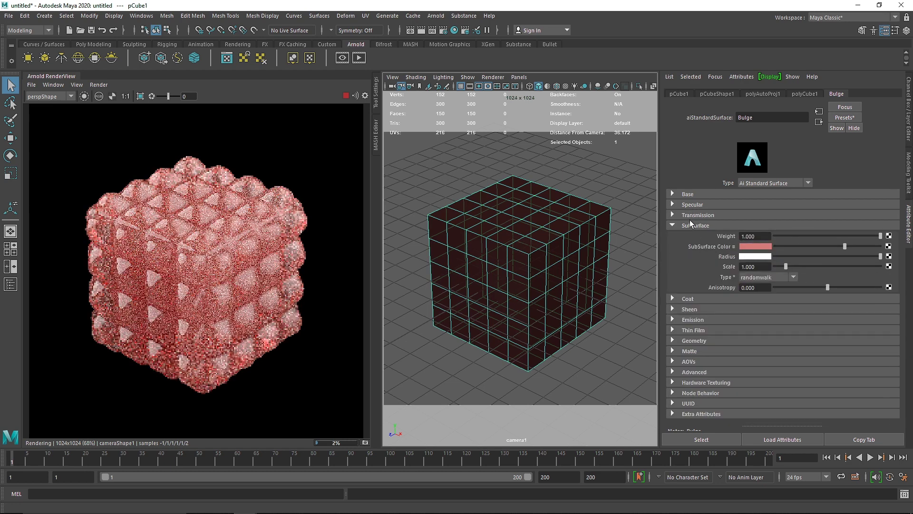
{"action": "left_click", "coordinate": [692, 214]}
{"action": "left_click", "coordinate": [757, 332]}
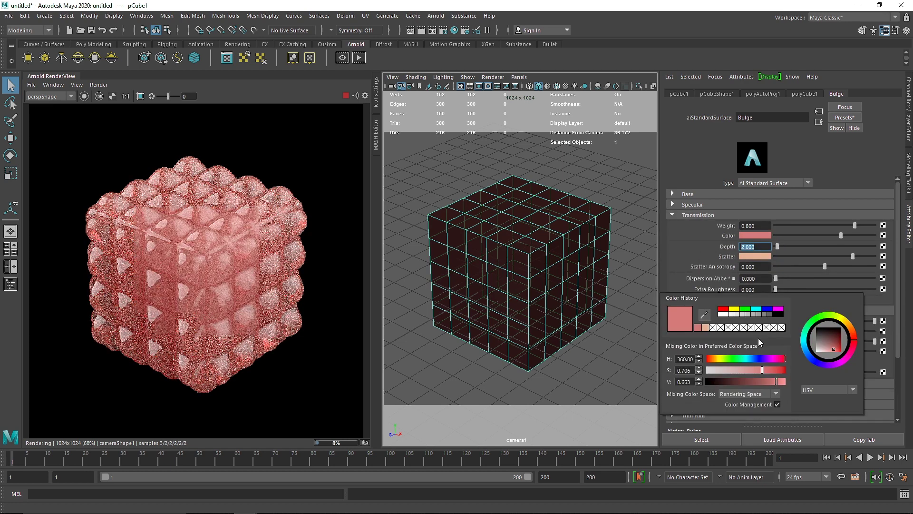
{"action": "mouse_move", "coordinate": [762, 370]}
{"action": "left_mouse_down"}
{"action": "mouse_move", "coordinate": [781, 383]}
{"action": "mouse_move", "coordinate": [773, 372]}
{"action": "left_mouse_up"}
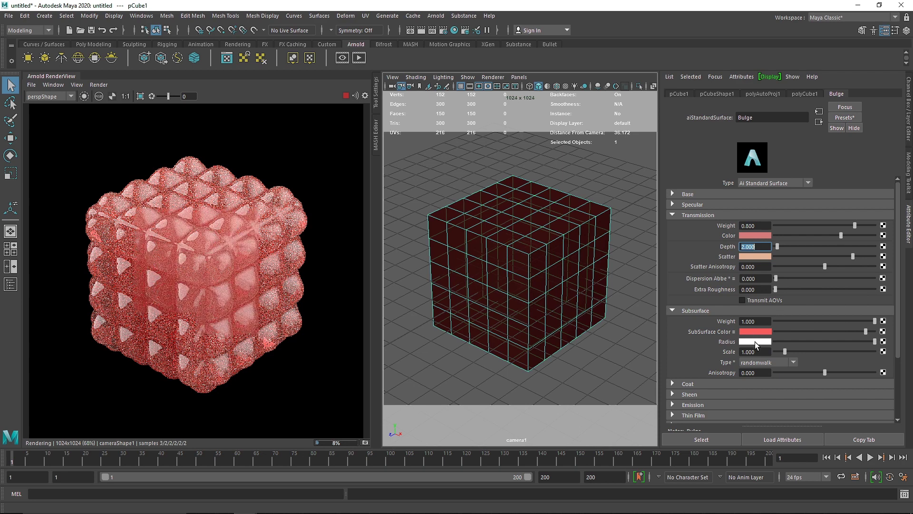
Step: Give the subsurface radius the light orange scatter color and brighten it to a pale peach
{"action": "left_click", "coordinate": [755, 339]}
{"action": "left_click", "coordinate": [708, 333]}
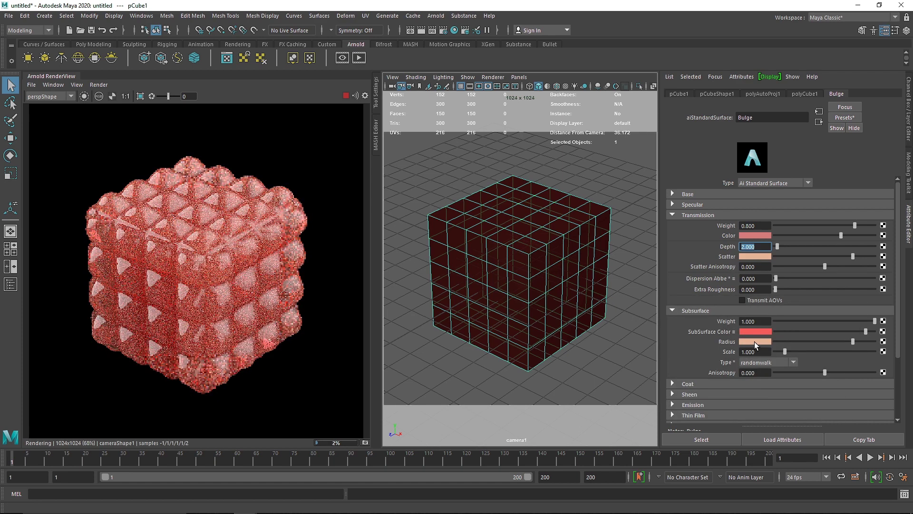
{"action": "left_click", "coordinate": [755, 342]}
{"action": "left_click_drag", "start_coordinate": [778, 391], "coordinate": [746, 381]}
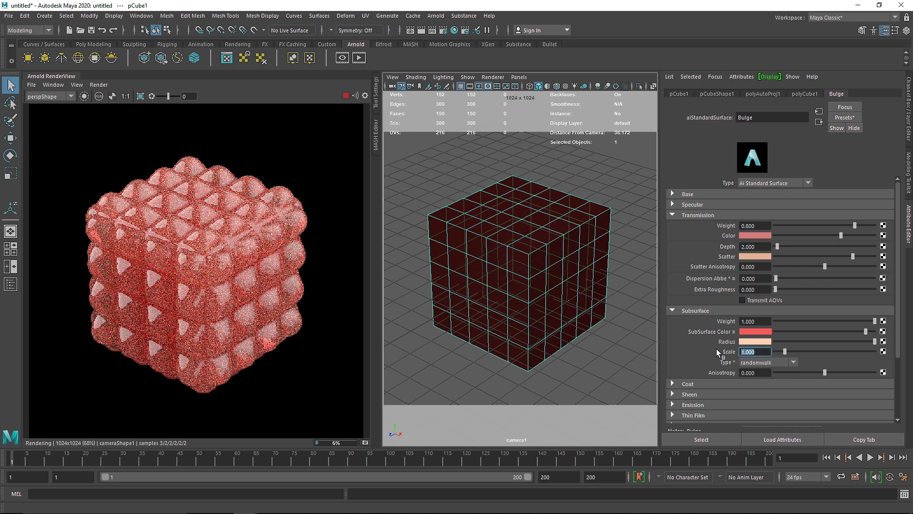
Step: Set the subsurface scale to 0.5 and the subsurface type to randomwalk_v2
{"action": "type", "text": "5"}
{"action": "key", "text": "Return"}
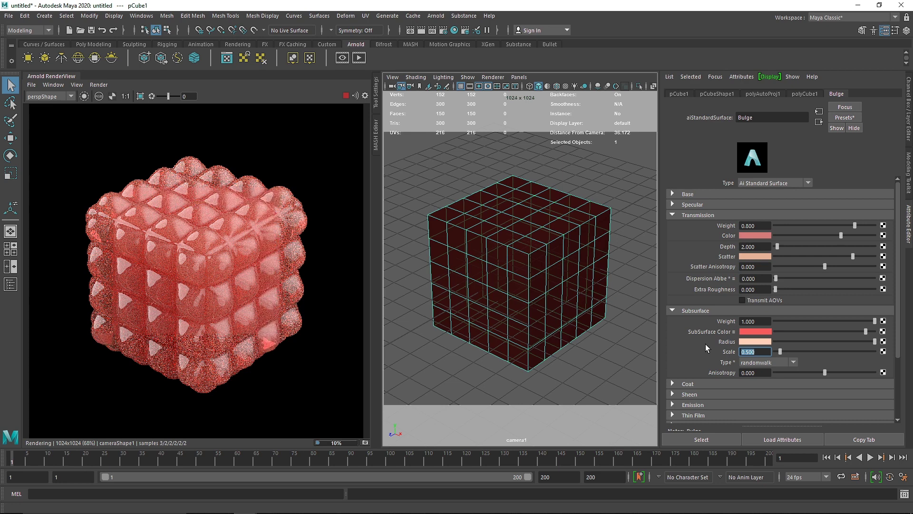
{"action": "left_click", "coordinate": [766, 362]}
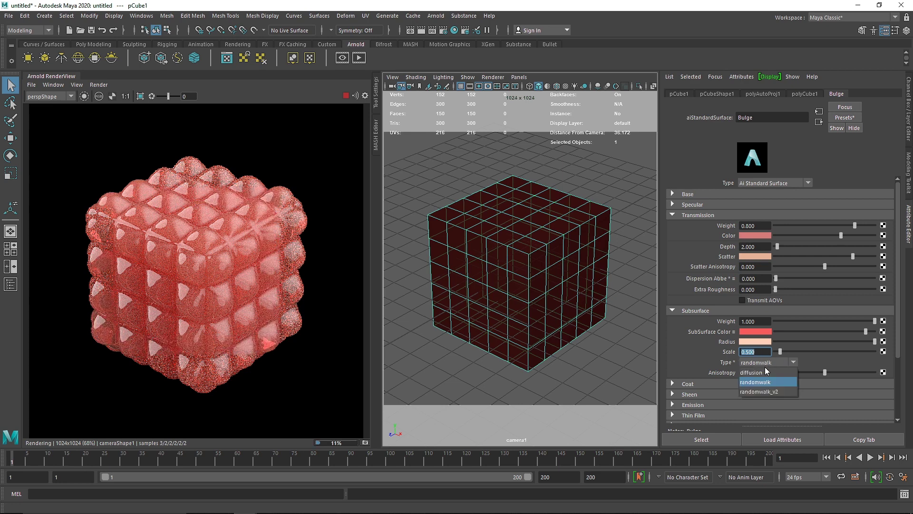
{"action": "left_click", "coordinate": [761, 394]}
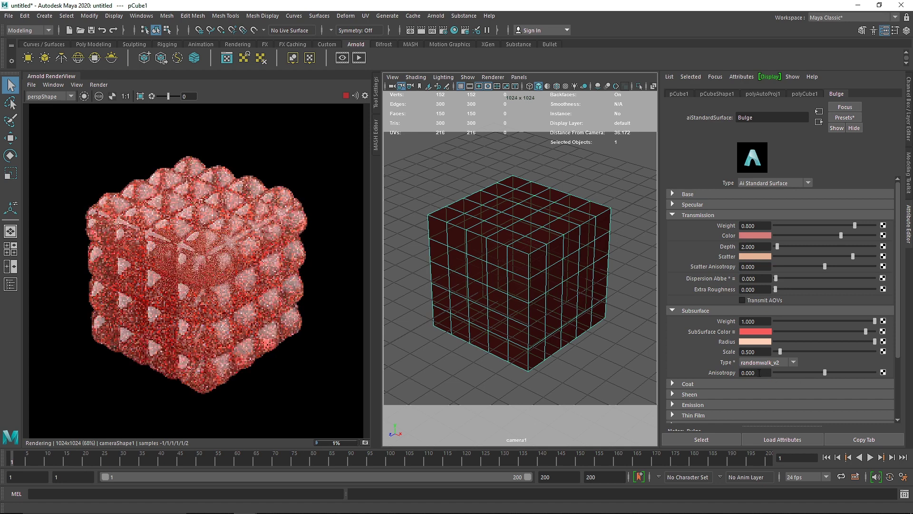
Step: Set the Bulge material's coat weight to 0.5 and choose the coat IOR preset of 1.470
{"action": "left_click", "coordinate": [689, 312]}
{"action": "left_click", "coordinate": [691, 321]}
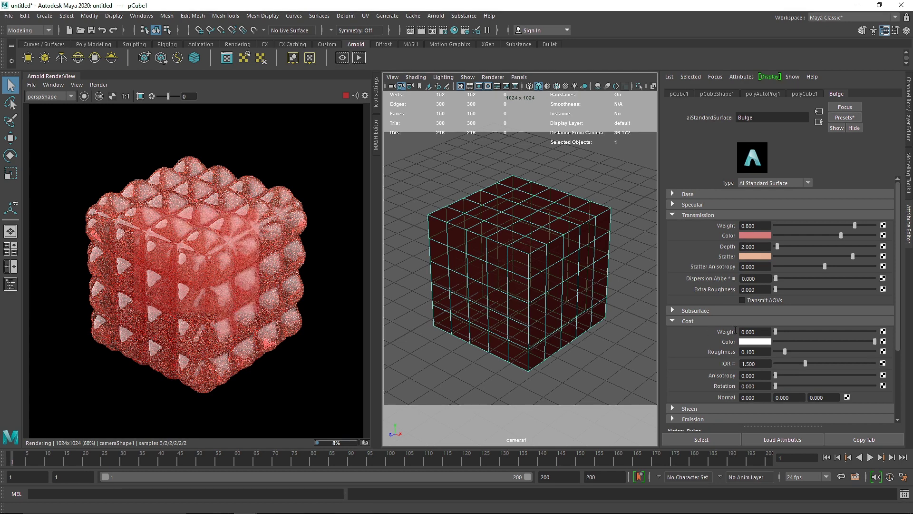
{"action": "type", "text": "0.5"}
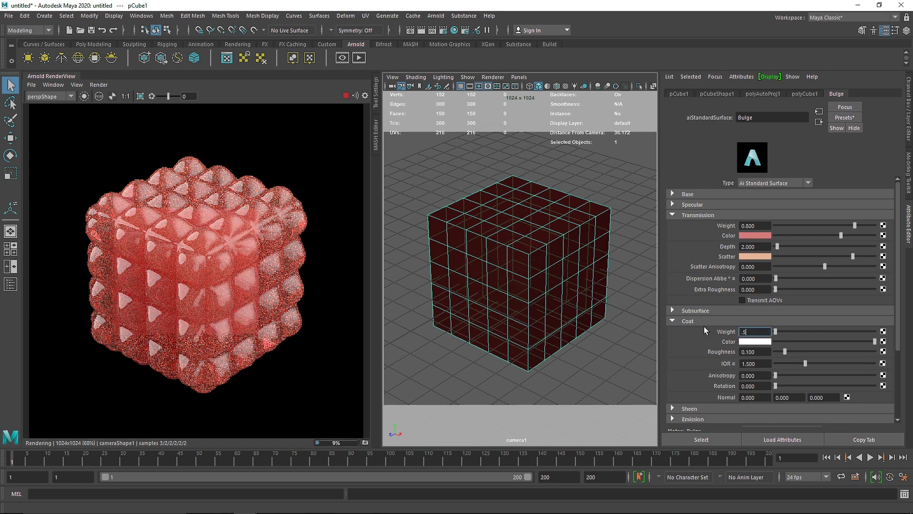
{"action": "key", "text": "Return"}
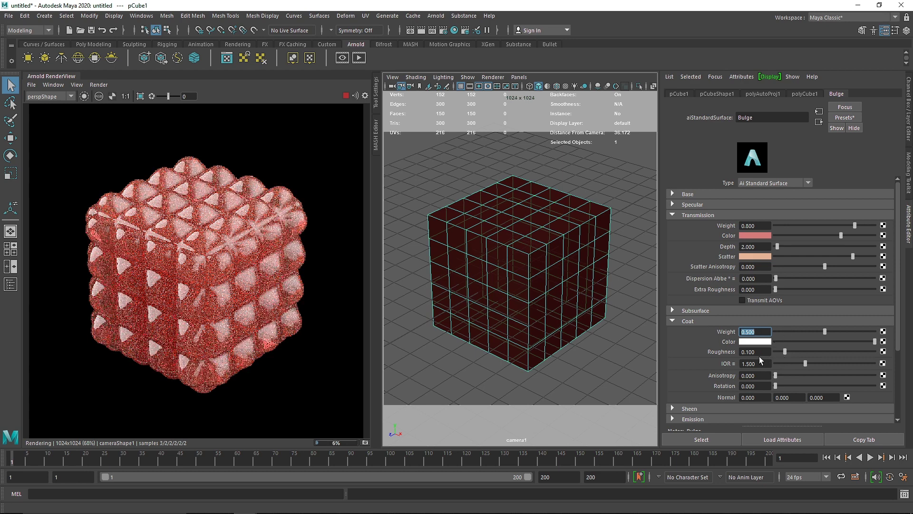
{"action": "left_click", "coordinate": [728, 363]}
{"action": "left_click", "coordinate": [749, 420]}
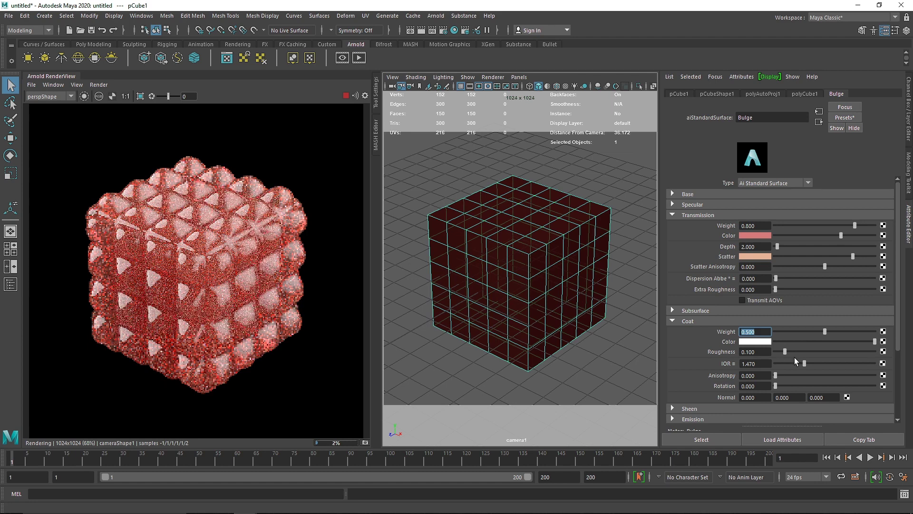
Step: Choose the Olive Oil IOR preset for the Bulge material's specular and collapse its attribute sections
{"action": "left_click", "coordinate": [692, 321]}
{"action": "left_click", "coordinate": [686, 215]}
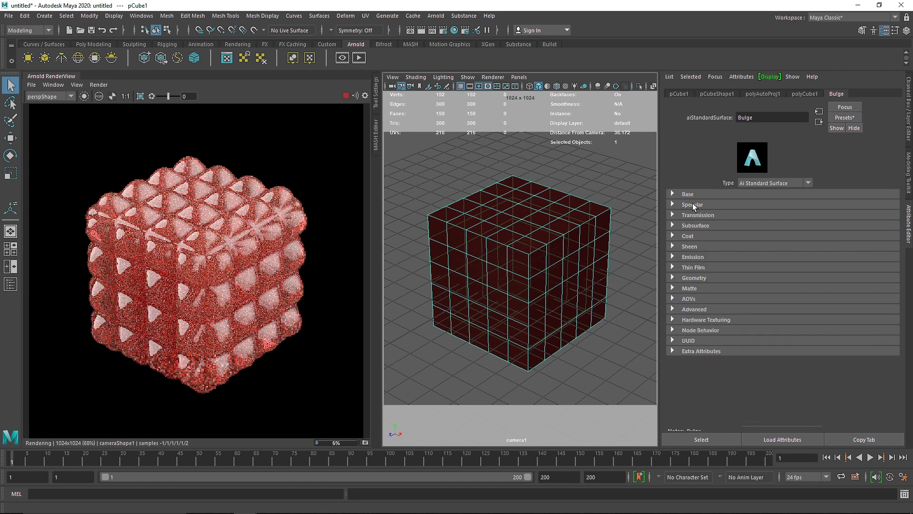
{"action": "left_click", "coordinate": [693, 204]}
{"action": "left_click", "coordinate": [733, 247]}
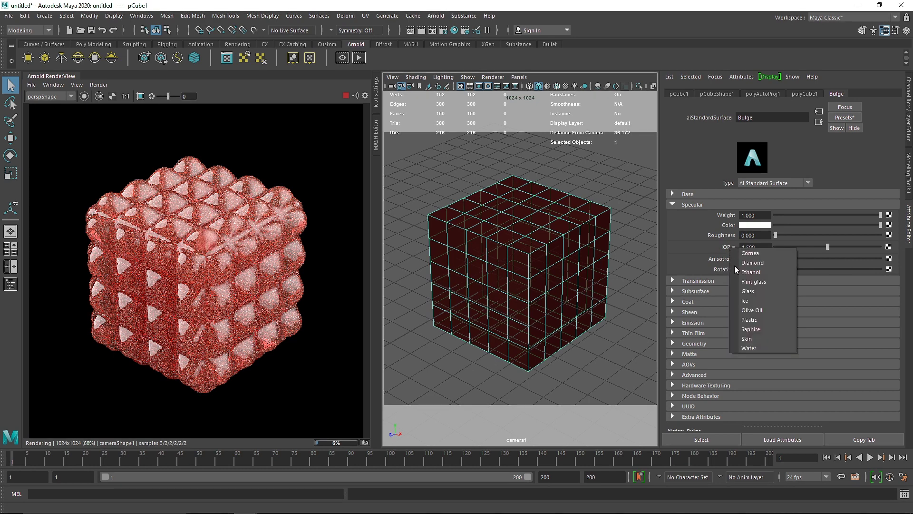
{"action": "left_click", "coordinate": [747, 309]}
{"action": "left_click", "coordinate": [690, 206]}
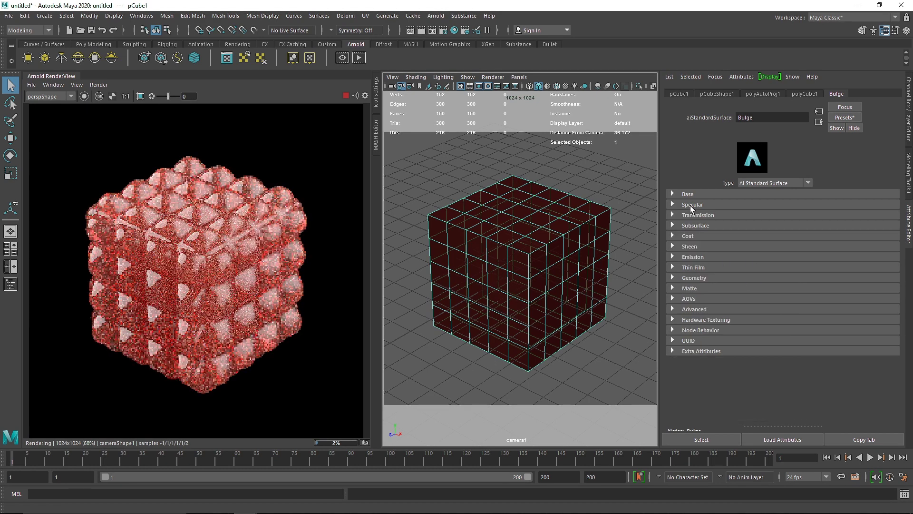
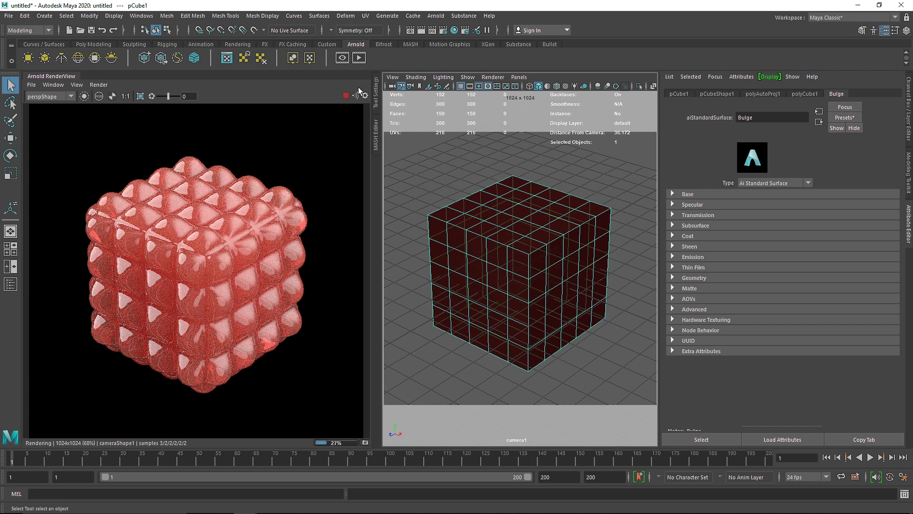
Step: Stop the running Arnold render, closing its render view, and open the Hypershade
{"action": "left_click", "coordinate": [346, 96]}
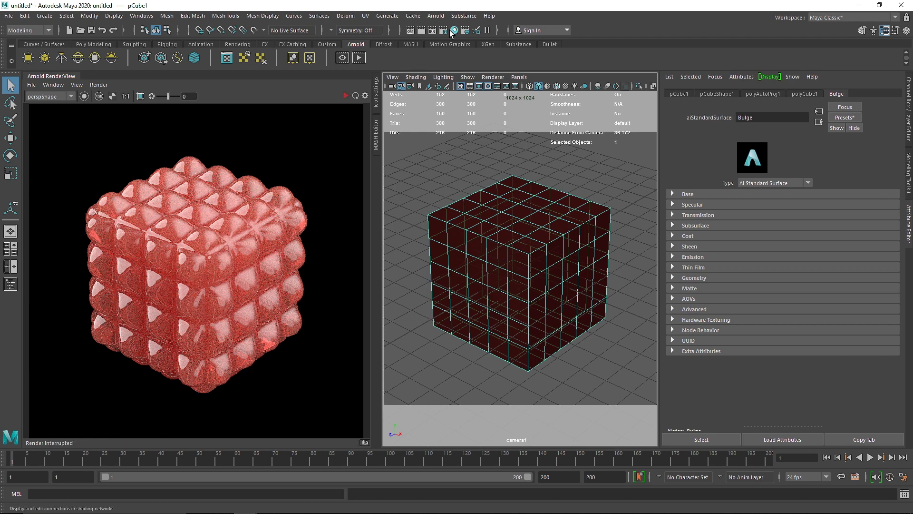
{"action": "right_click", "coordinate": [62, 73]}
{"action": "left_click", "coordinate": [77, 117]}
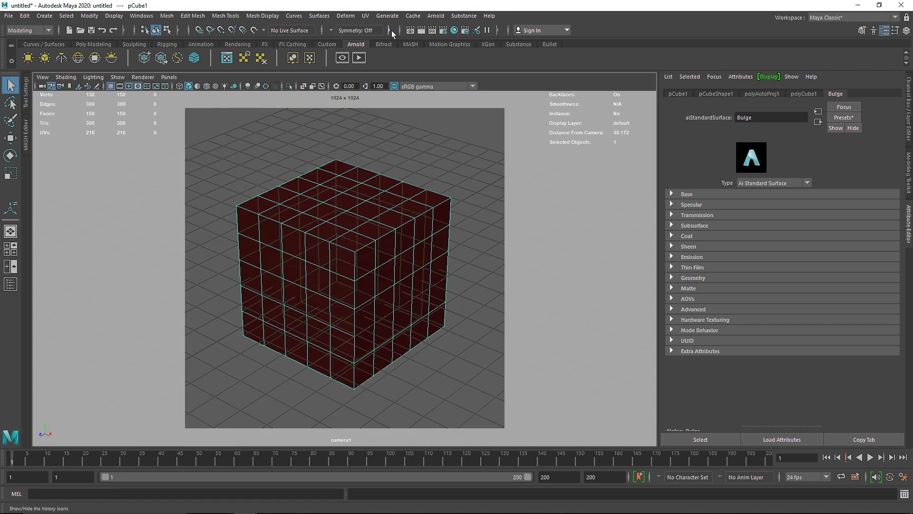
{"action": "left_click", "coordinate": [455, 30]}
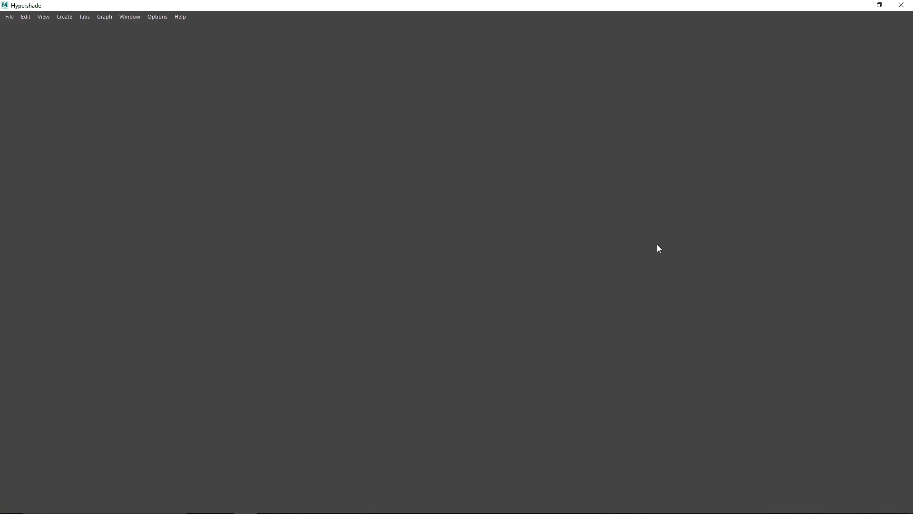
Step: Set the bulge1 texture's U Width to 0.05
{"action": "left_click", "coordinate": [355, 376]}
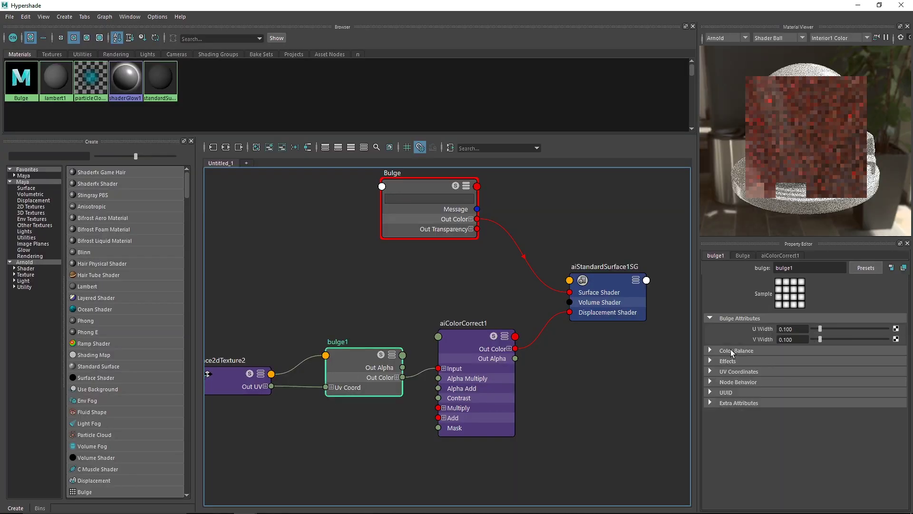
{"action": "double_click", "coordinate": [790, 328]}
{"action": "type", "text": ".0"}
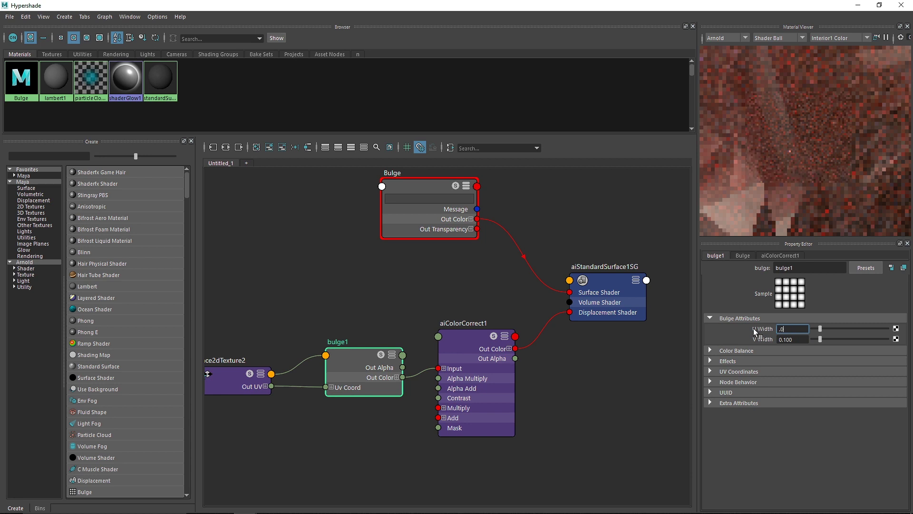
{"action": "type", "text": "5"}
{"action": "key", "text": "Return"}
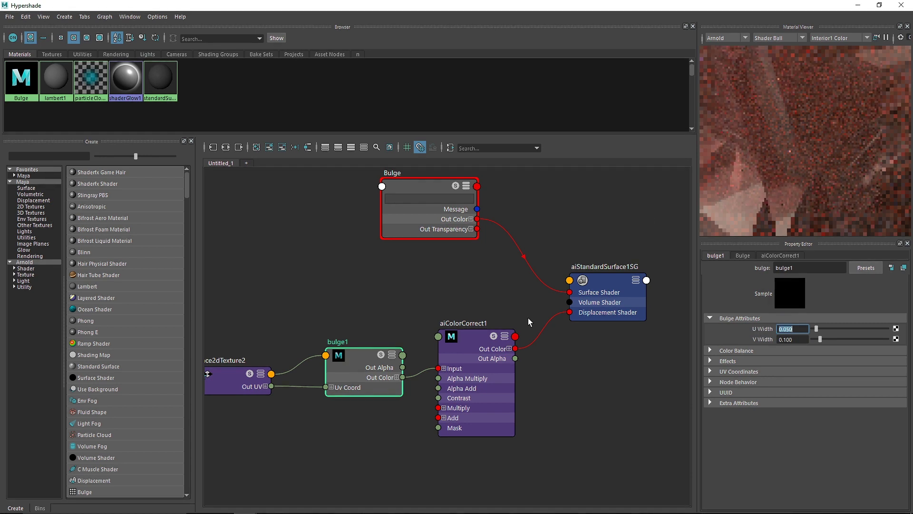
Step: Disconnect aiColorCorrect1 from the shading group's displacement shader and set the bulge1 texture's V Width to 0.05
{"action": "left_click", "coordinate": [535, 332]}
{"action": "key", "text": "Delete"}
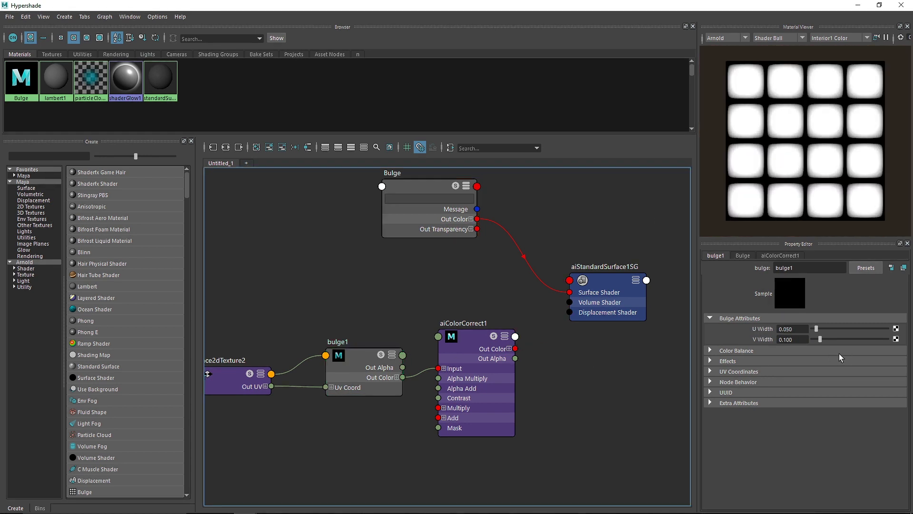
{"action": "double_click", "coordinate": [792, 338]}
{"action": "type", "text": ".05"}
{"action": "key", "text": "Return"}
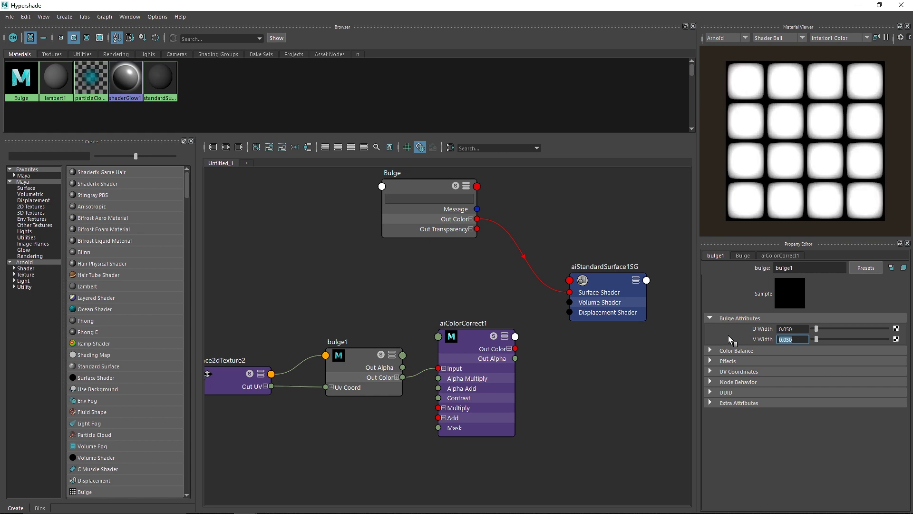
Step: Try wider gaps on the bulge1 texture and set both its U Width and V Width to 0.3
{"action": "left_click_drag", "start_coordinate": [817, 329], "coordinate": [843, 329]}
{"action": "left_click", "coordinate": [829, 350]}
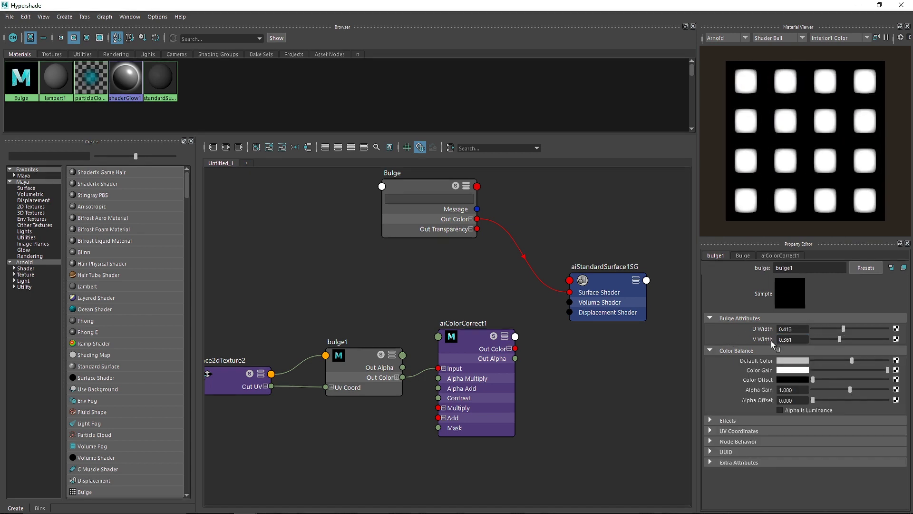
{"action": "left_click", "coordinate": [767, 350]}
{"action": "double_click", "coordinate": [791, 339]}
{"action": "type", "text": "."}
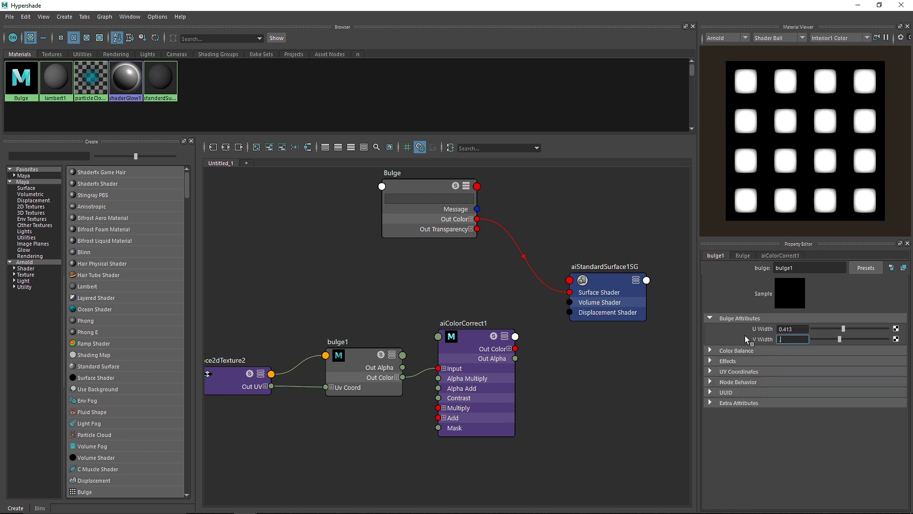
{"action": "type", "text": "3"}
{"action": "double_click", "coordinate": [792, 329]}
{"action": "type", "text": ".3"}
{"action": "key", "text": "Return"}
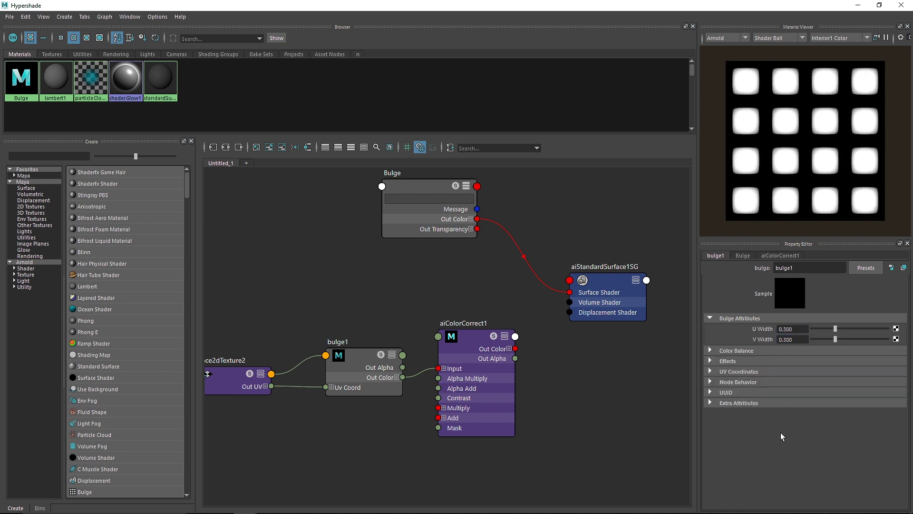
Step: Lower aiColorCorrect1's gamma to 0.28 and connect its Out Color to the shading group's Displacement Shader
{"action": "left_click", "coordinate": [477, 347]}
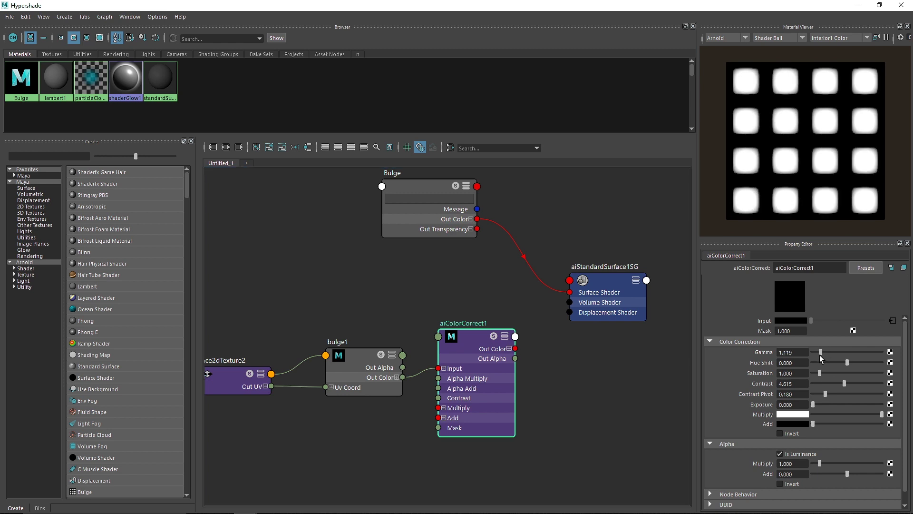
{"action": "left_click_drag", "start_coordinate": [820, 354], "coordinate": [815, 356]}
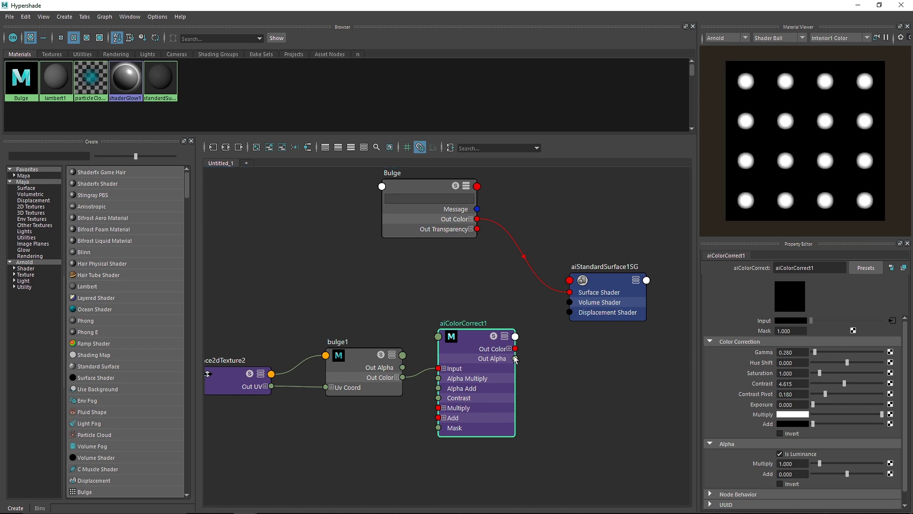
{"action": "left_click_drag", "start_coordinate": [515, 349], "coordinate": [580, 313]}
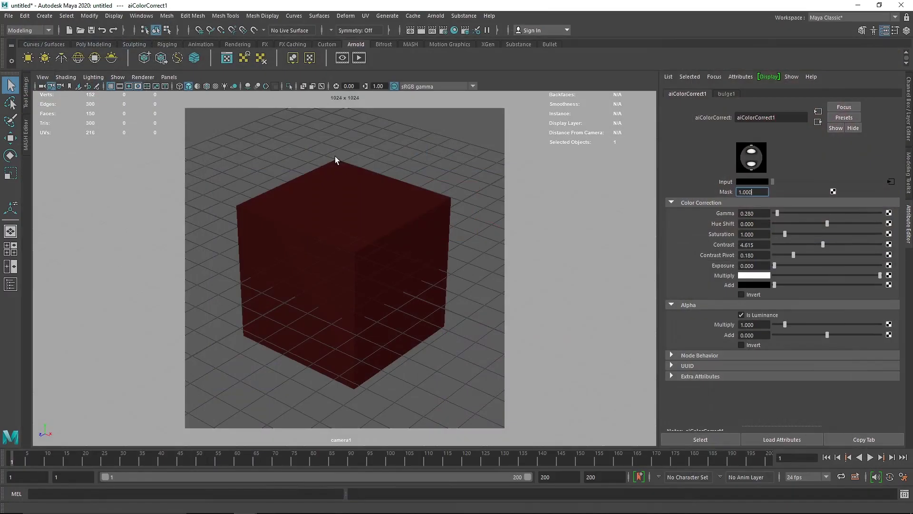
Step: Reopen the Arnold RenderView and render the cube with the reshaped bulge displacement
{"action": "left_click", "coordinate": [360, 58]}
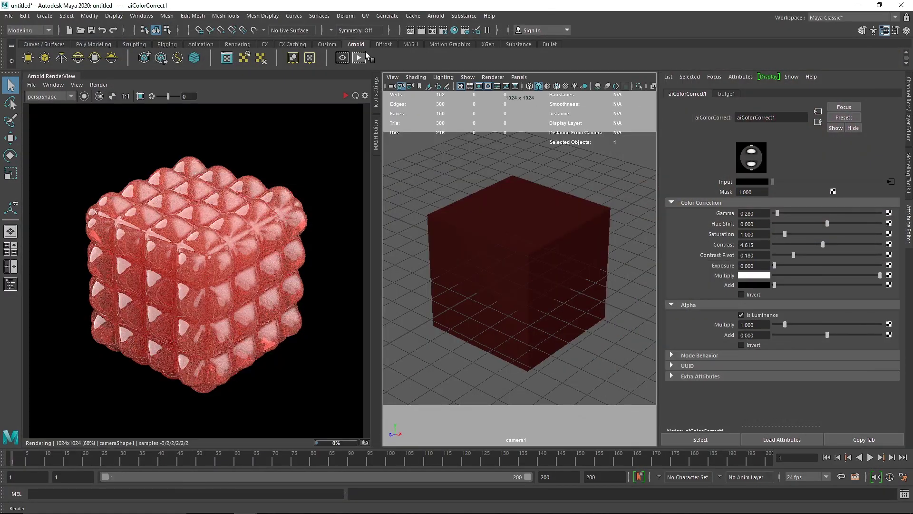